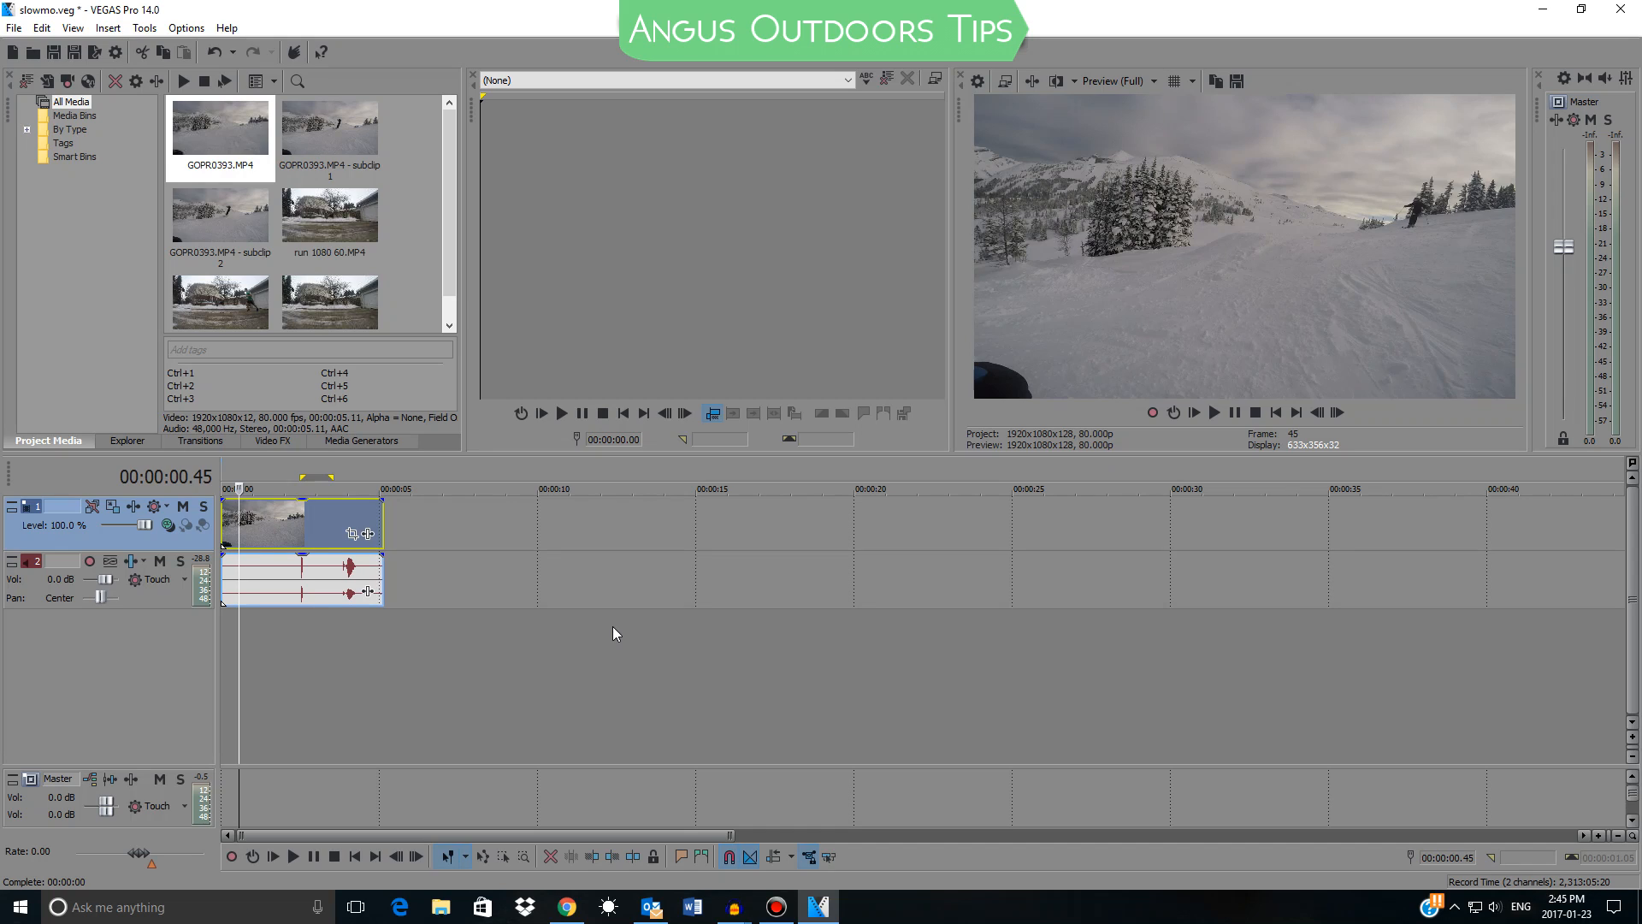
Remove the ski clip's audio event and delete its empty audio track so only the video event remains
key("space")
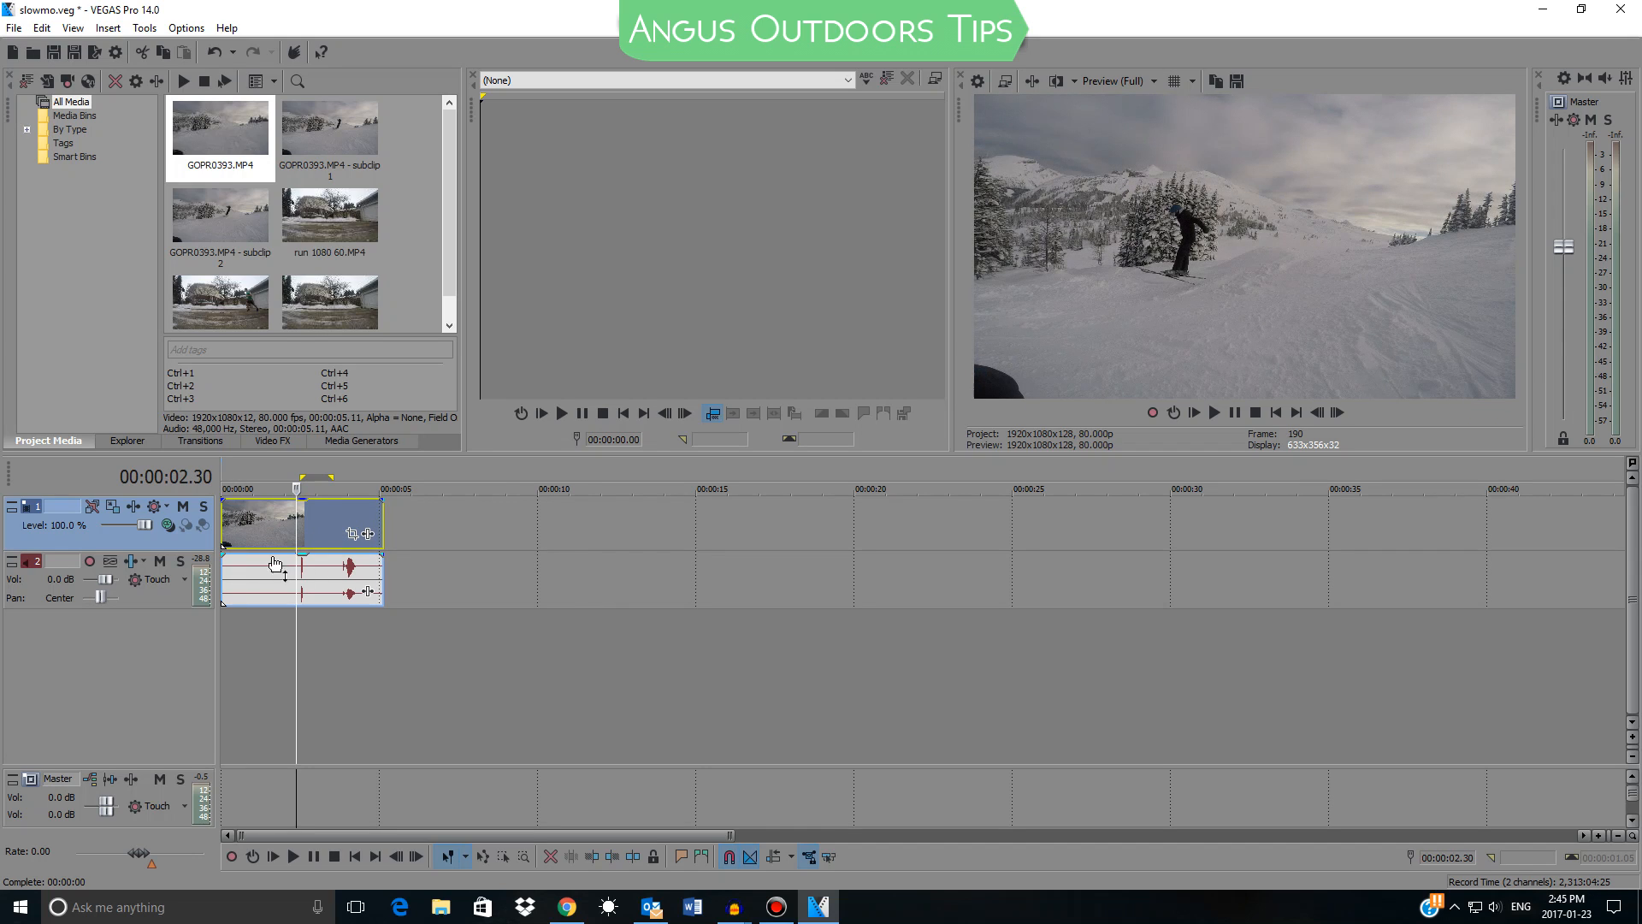
left_click(263, 526)
mouse_move(274, 622)
left_mouse_down()
mouse_move(310, 622)
mouse_move(283, 618)
left_mouse_up()
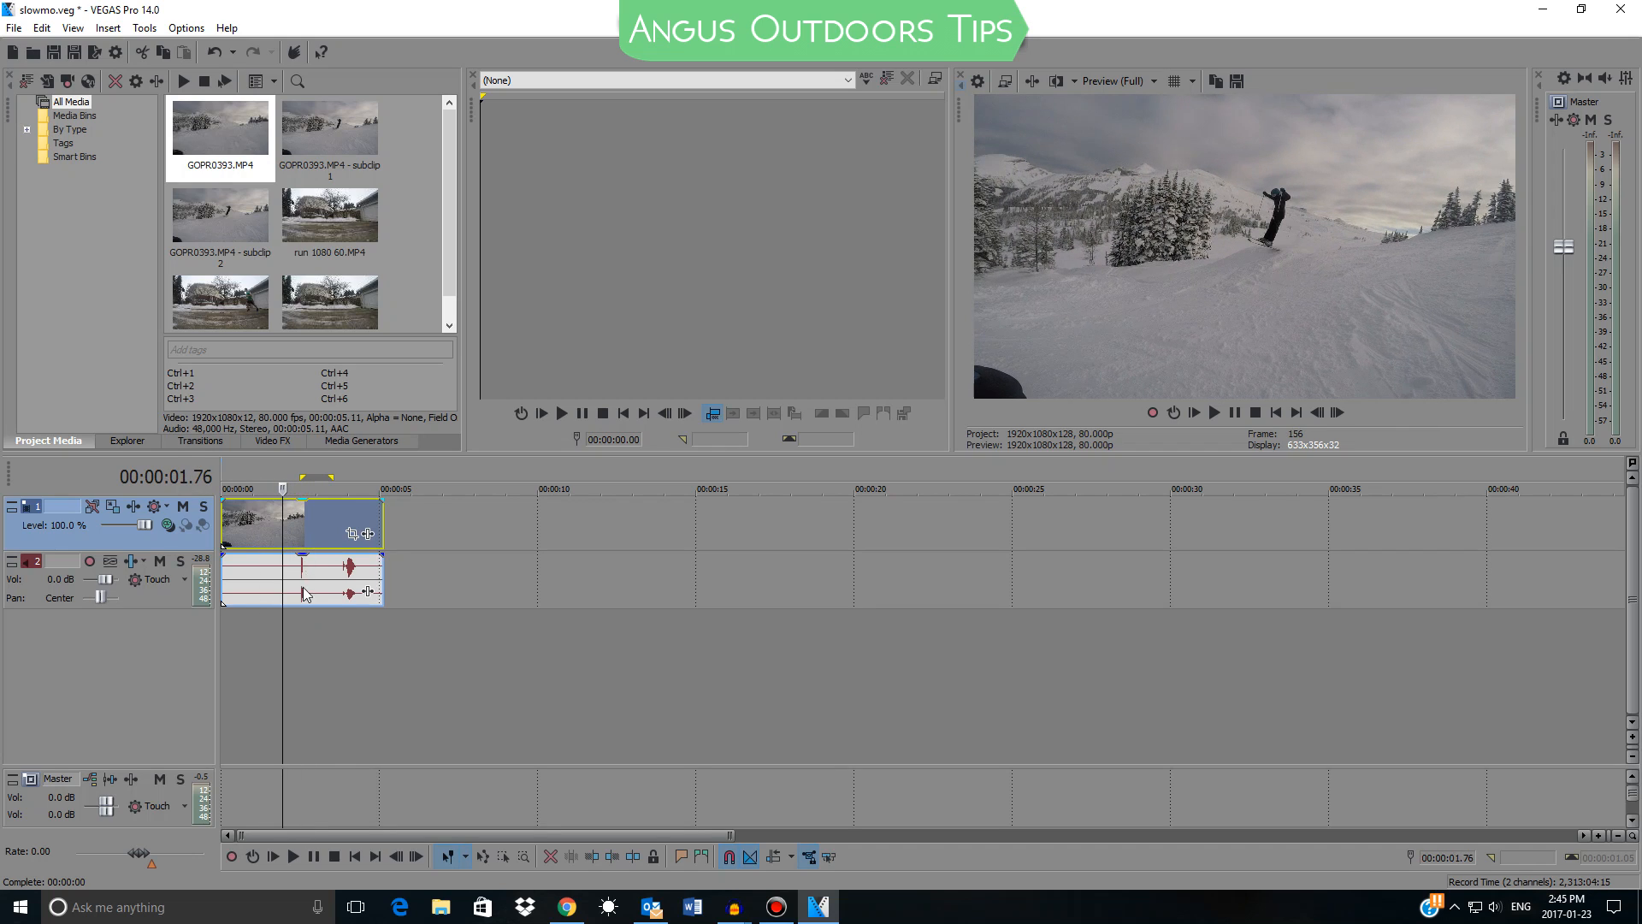
left_click(303, 588)
left_click(156, 590)
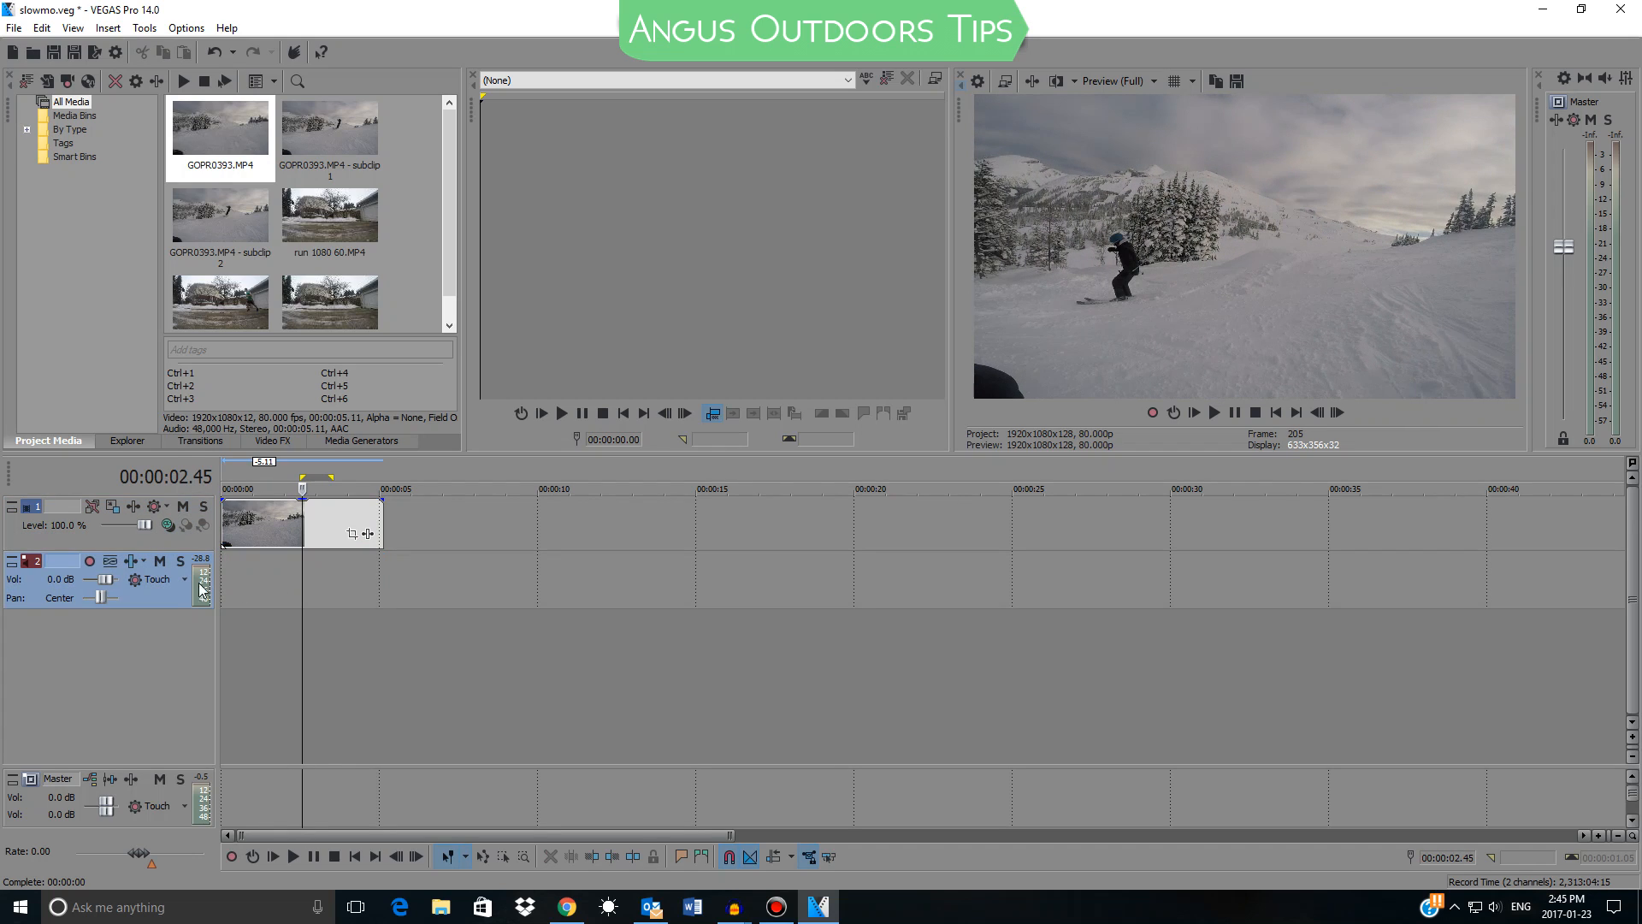
key("Delete")
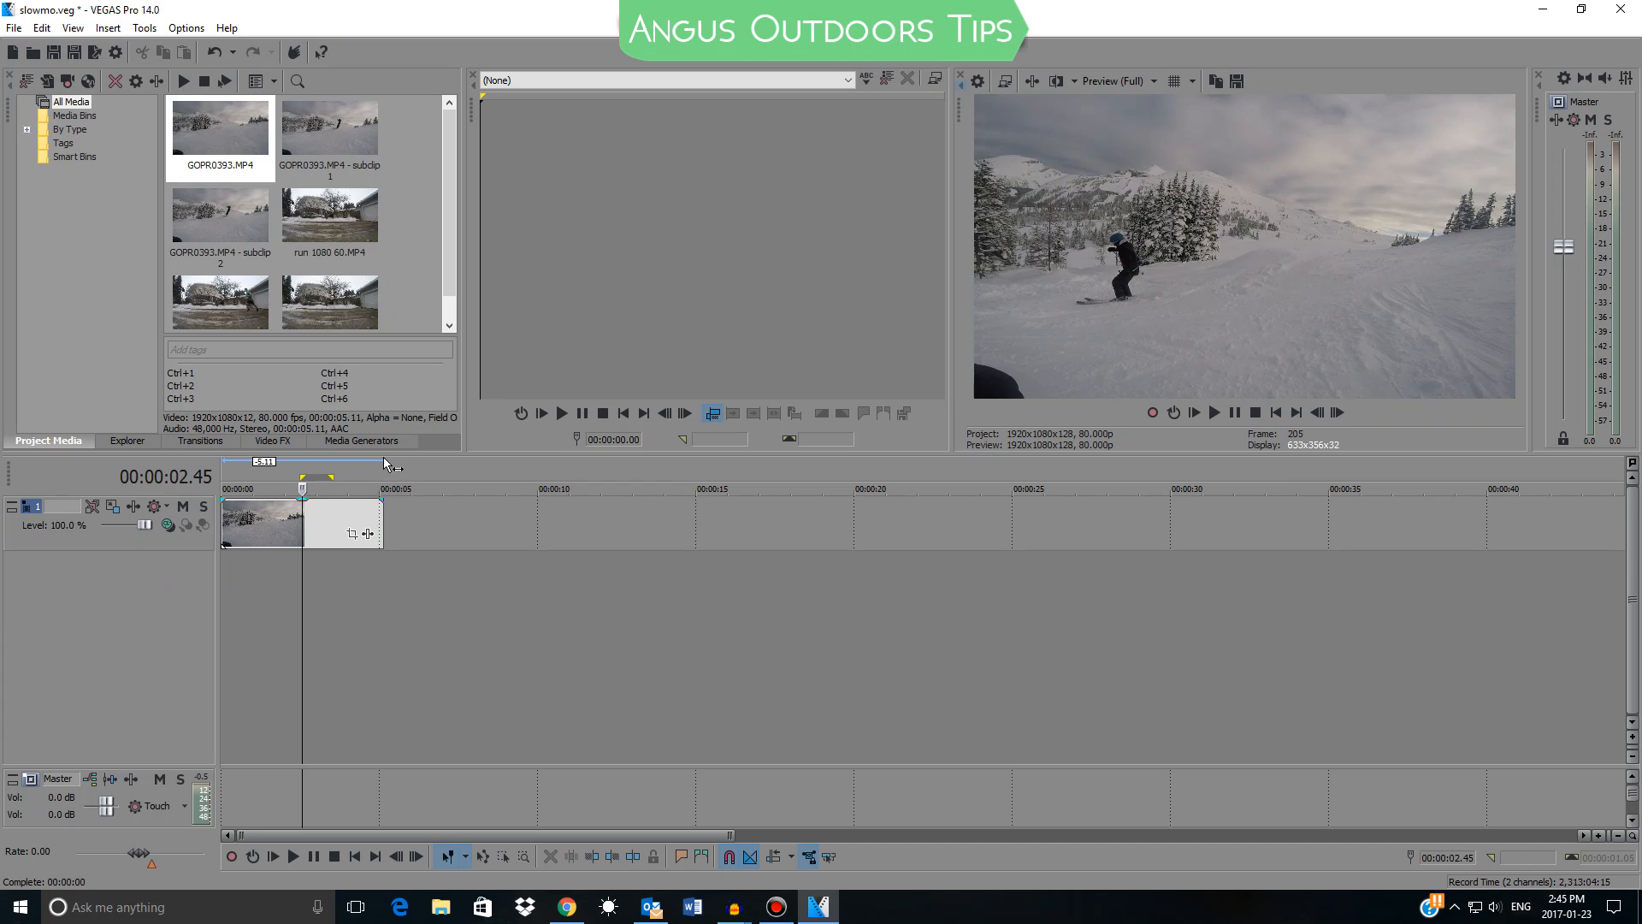
left_click(317, 538)
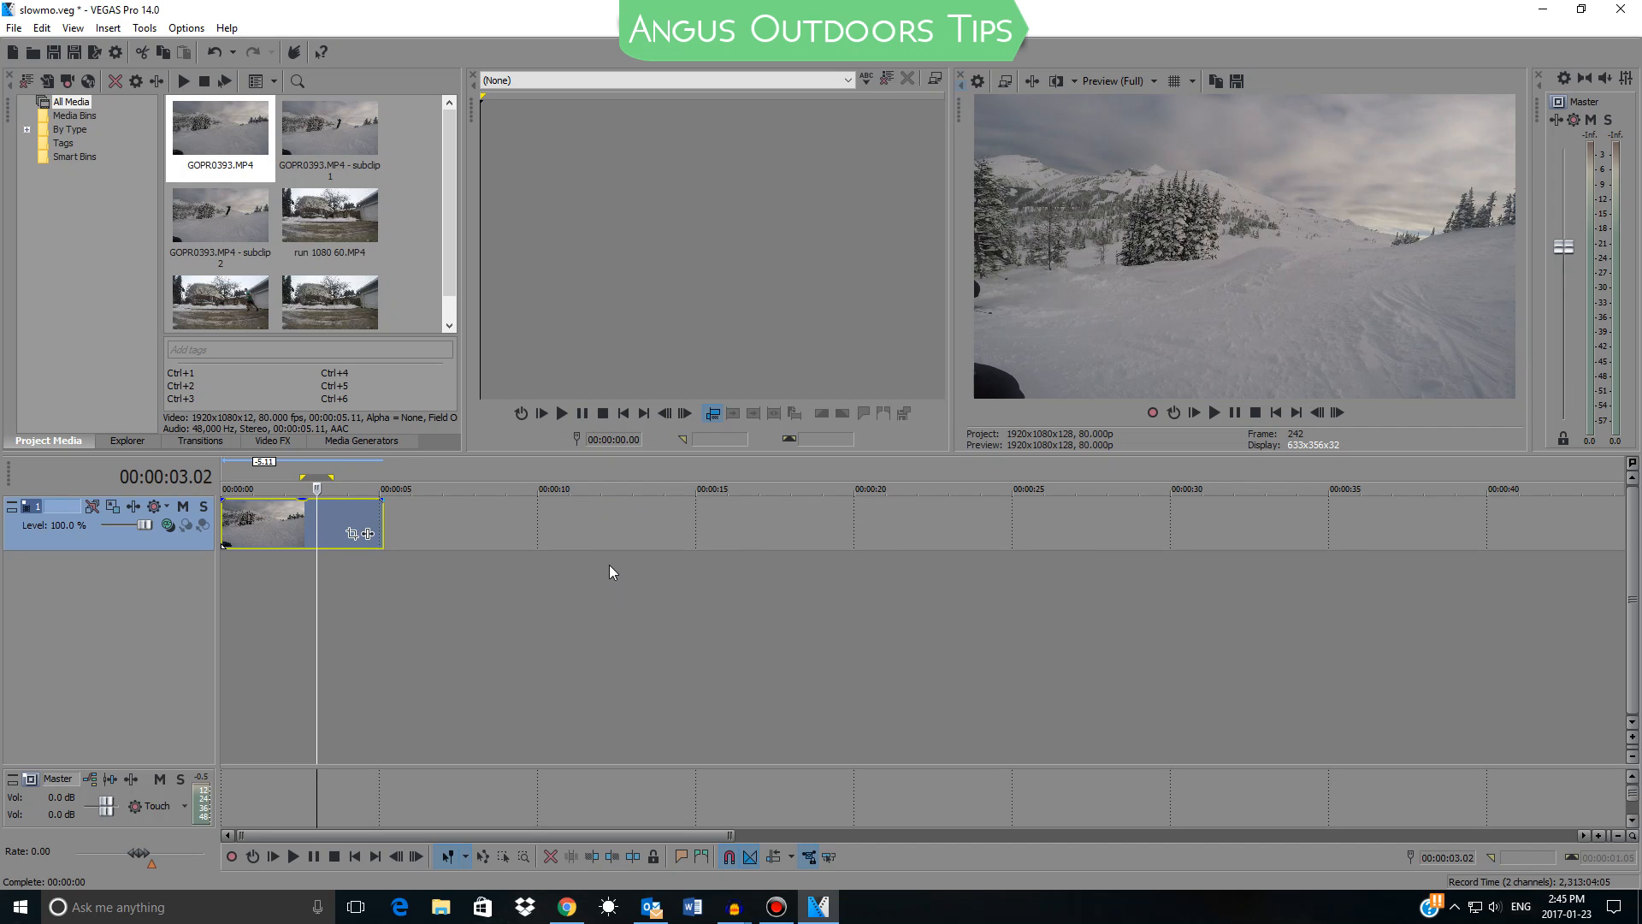
Set the project's resample mode to Disable resample and apply the project properties
left_click(978, 80)
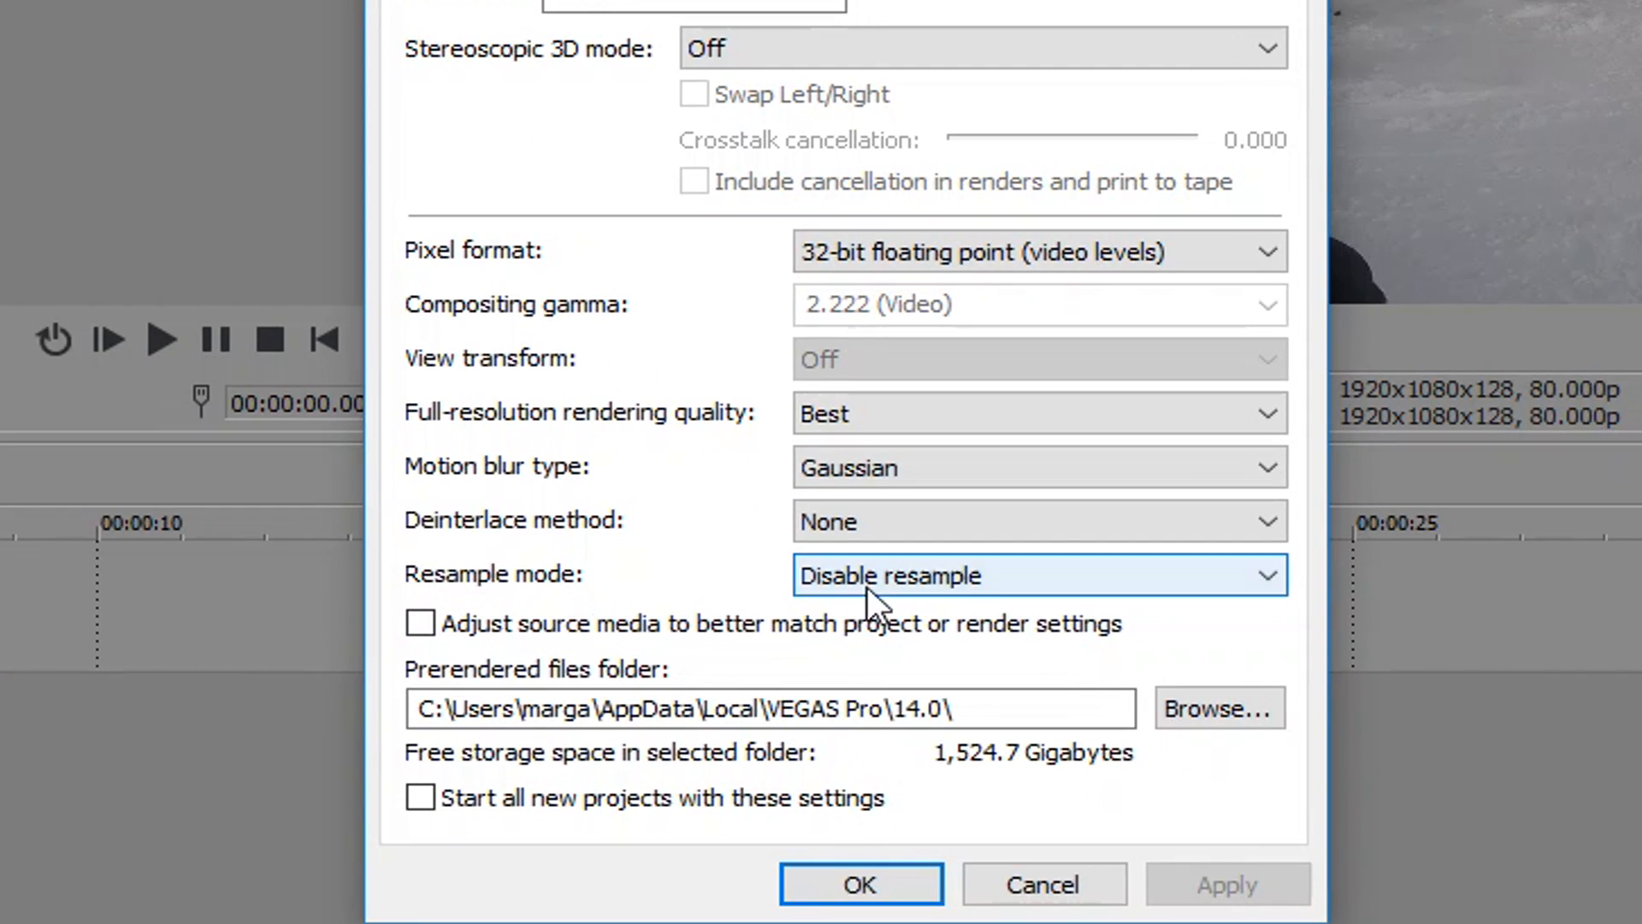
left_click(826, 637)
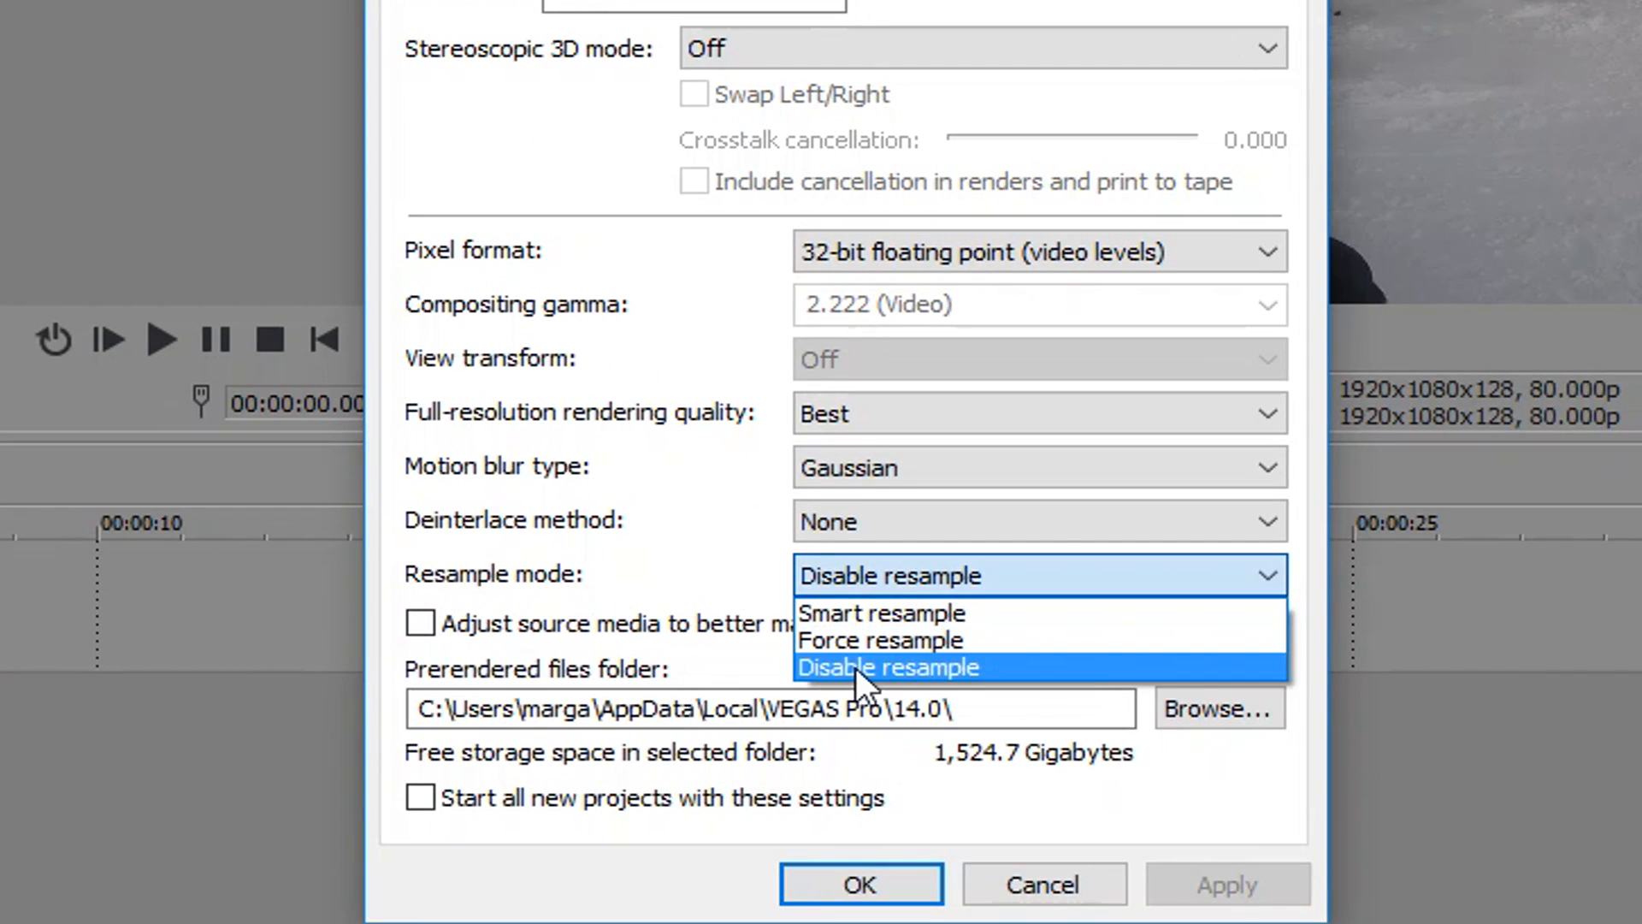
left_click(855, 667)
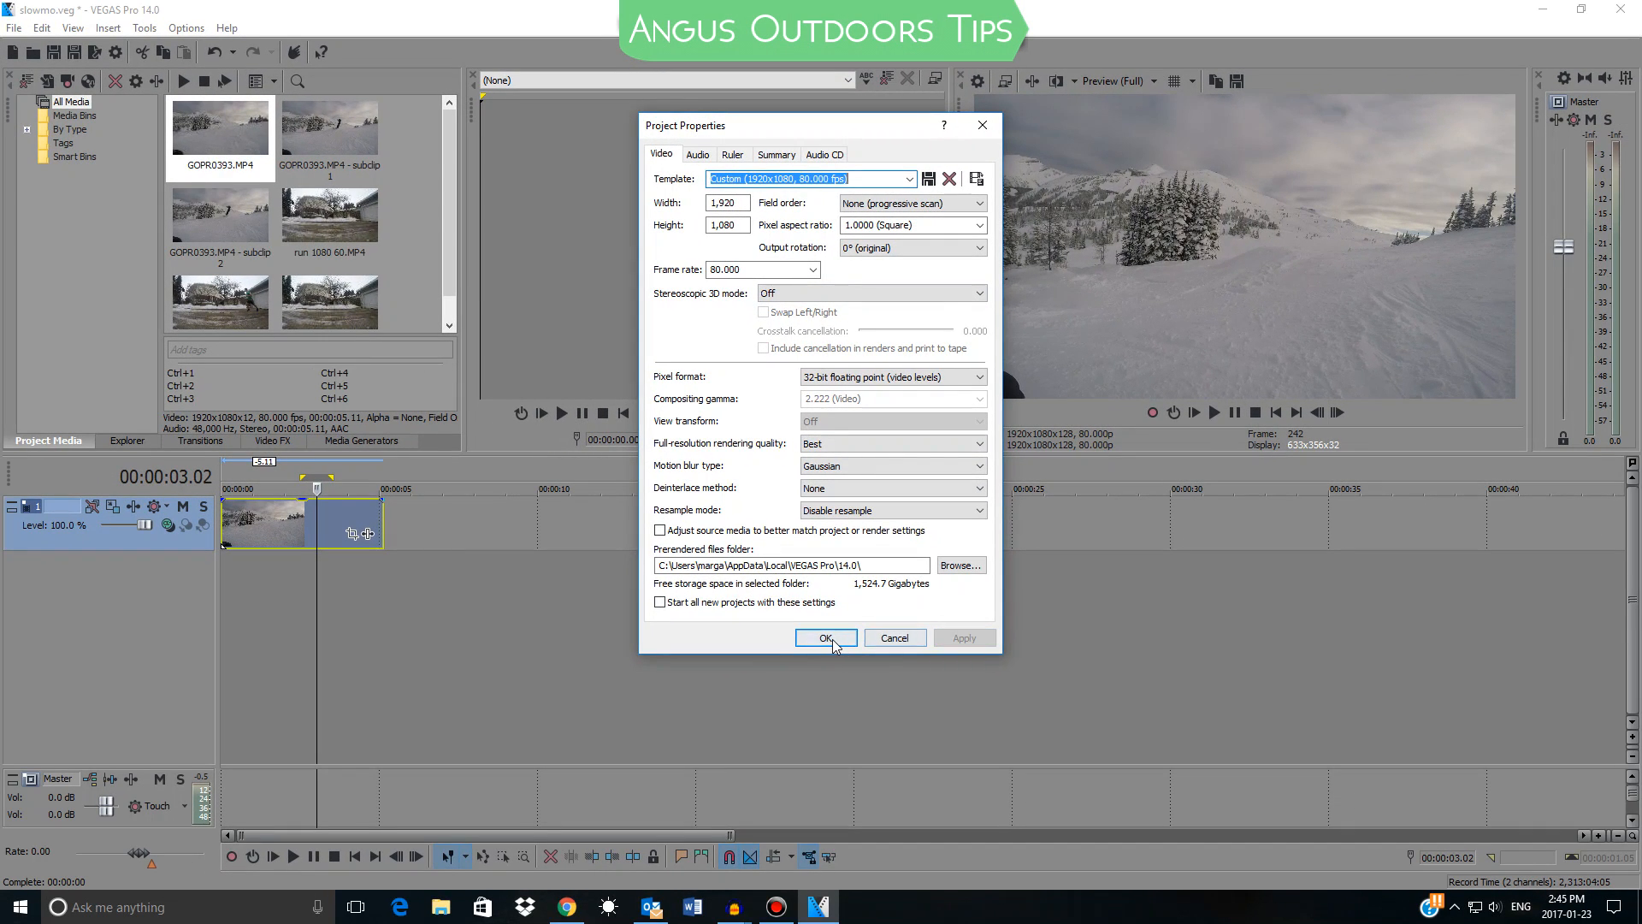
left_click(839, 678)
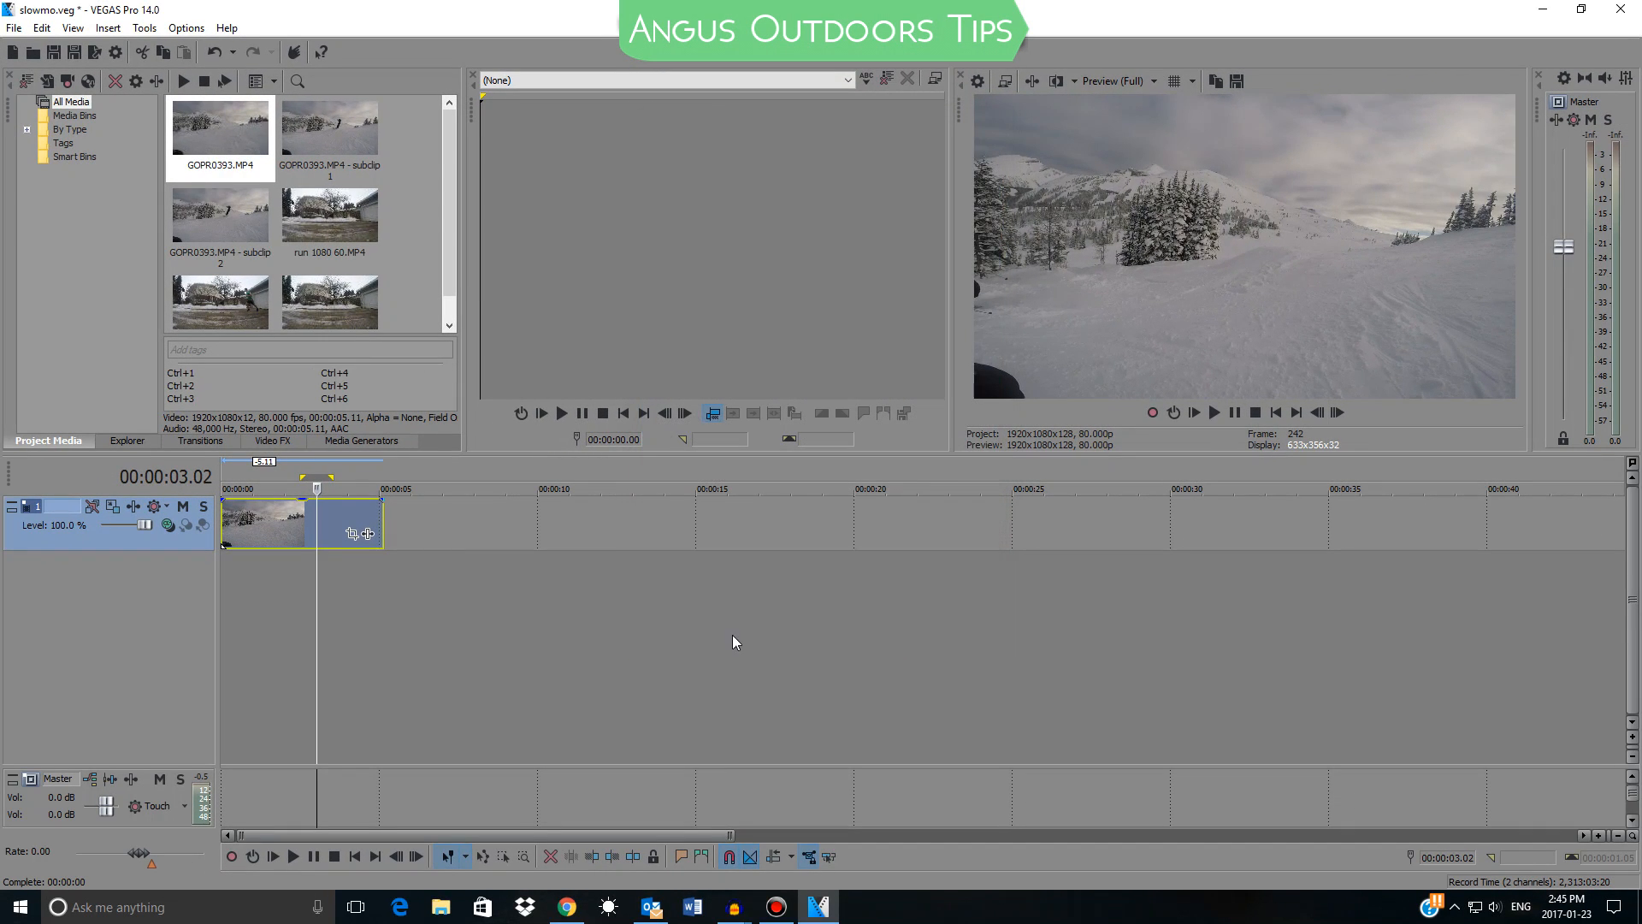
Find the jump in the clip, select the range 00:00:01.71 to 00:00:02.49, and split the event at both ends
scroll(336, 545, "up", 2)
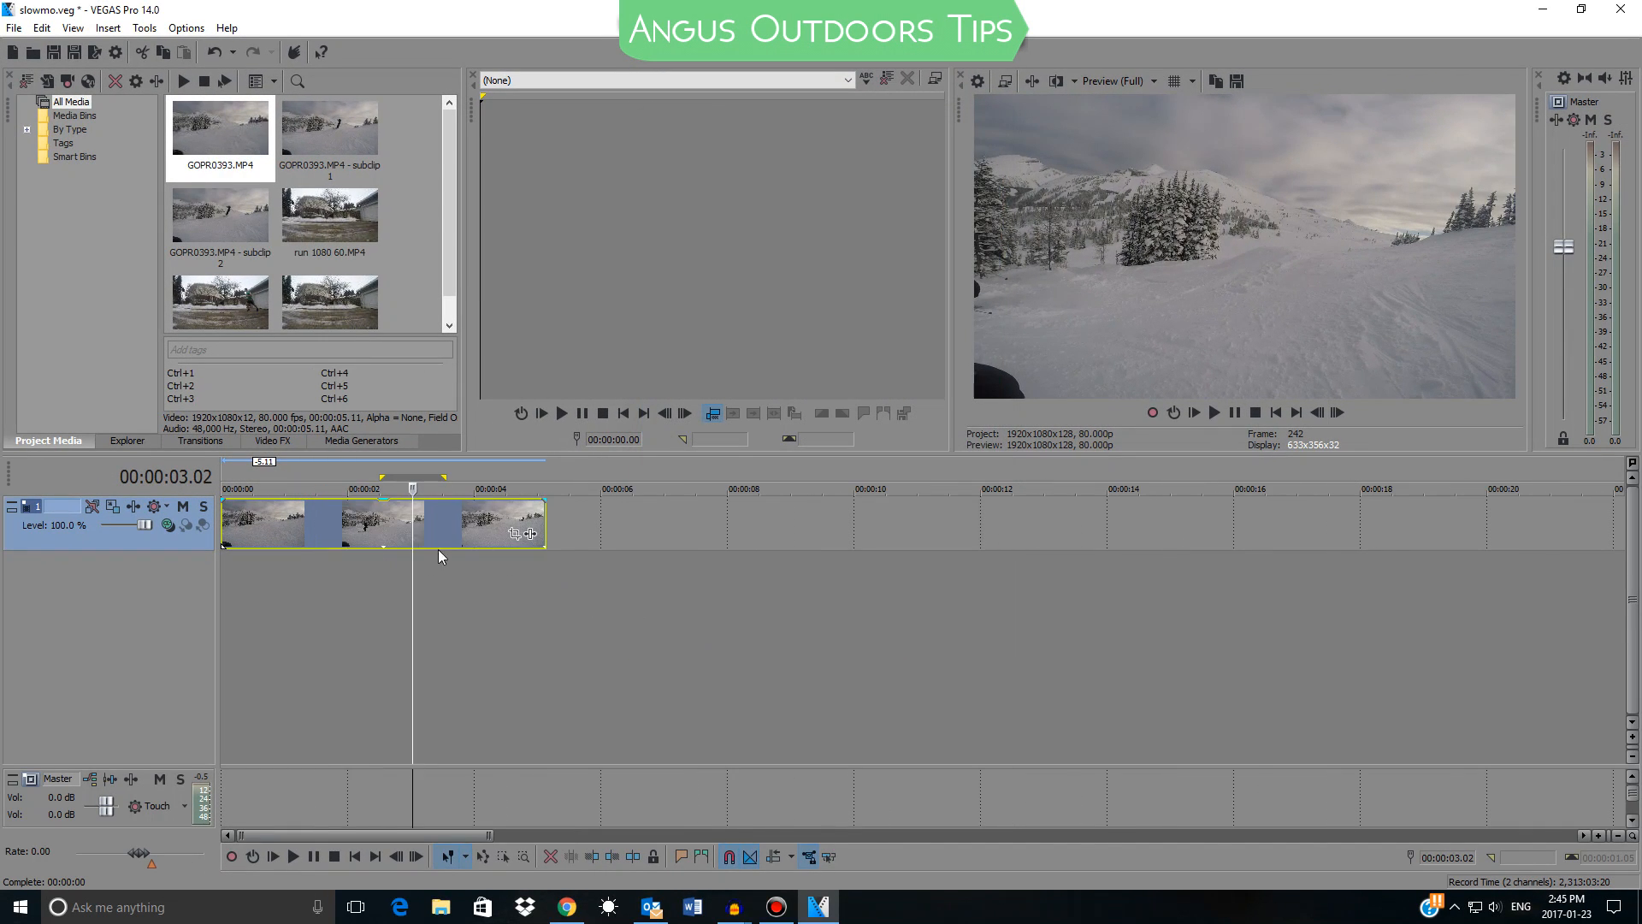
left_click(352, 609)
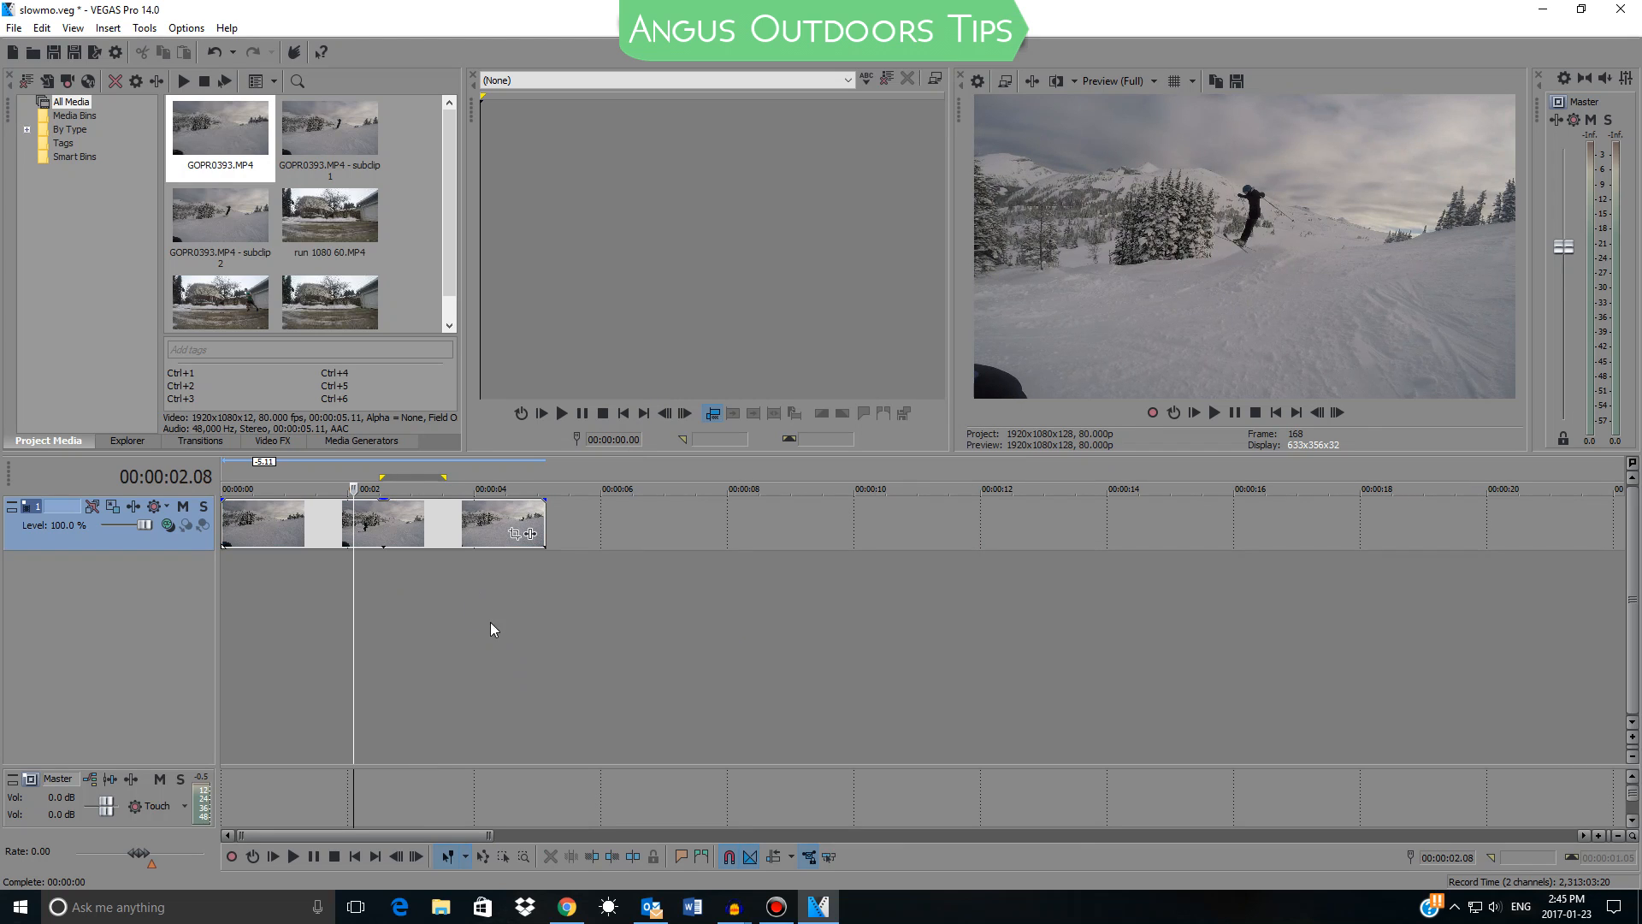
mouse_move(371, 532)
left_mouse_down()
mouse_move(514, 523)
mouse_move(383, 535)
left_mouse_up()
left_click(360, 554)
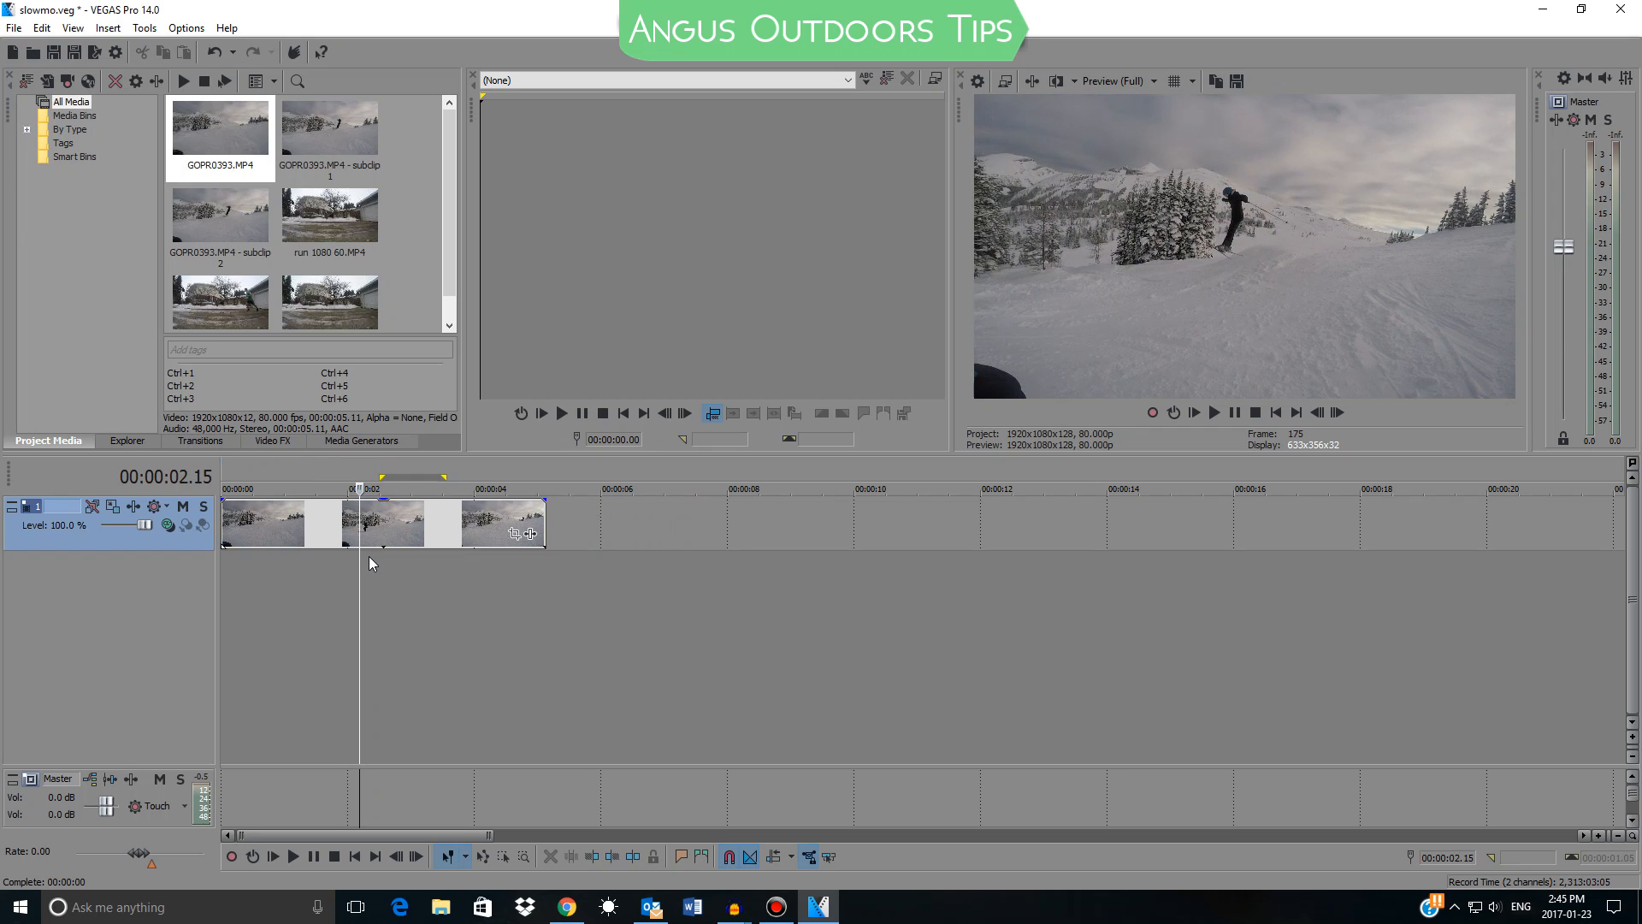
left_click(334, 563)
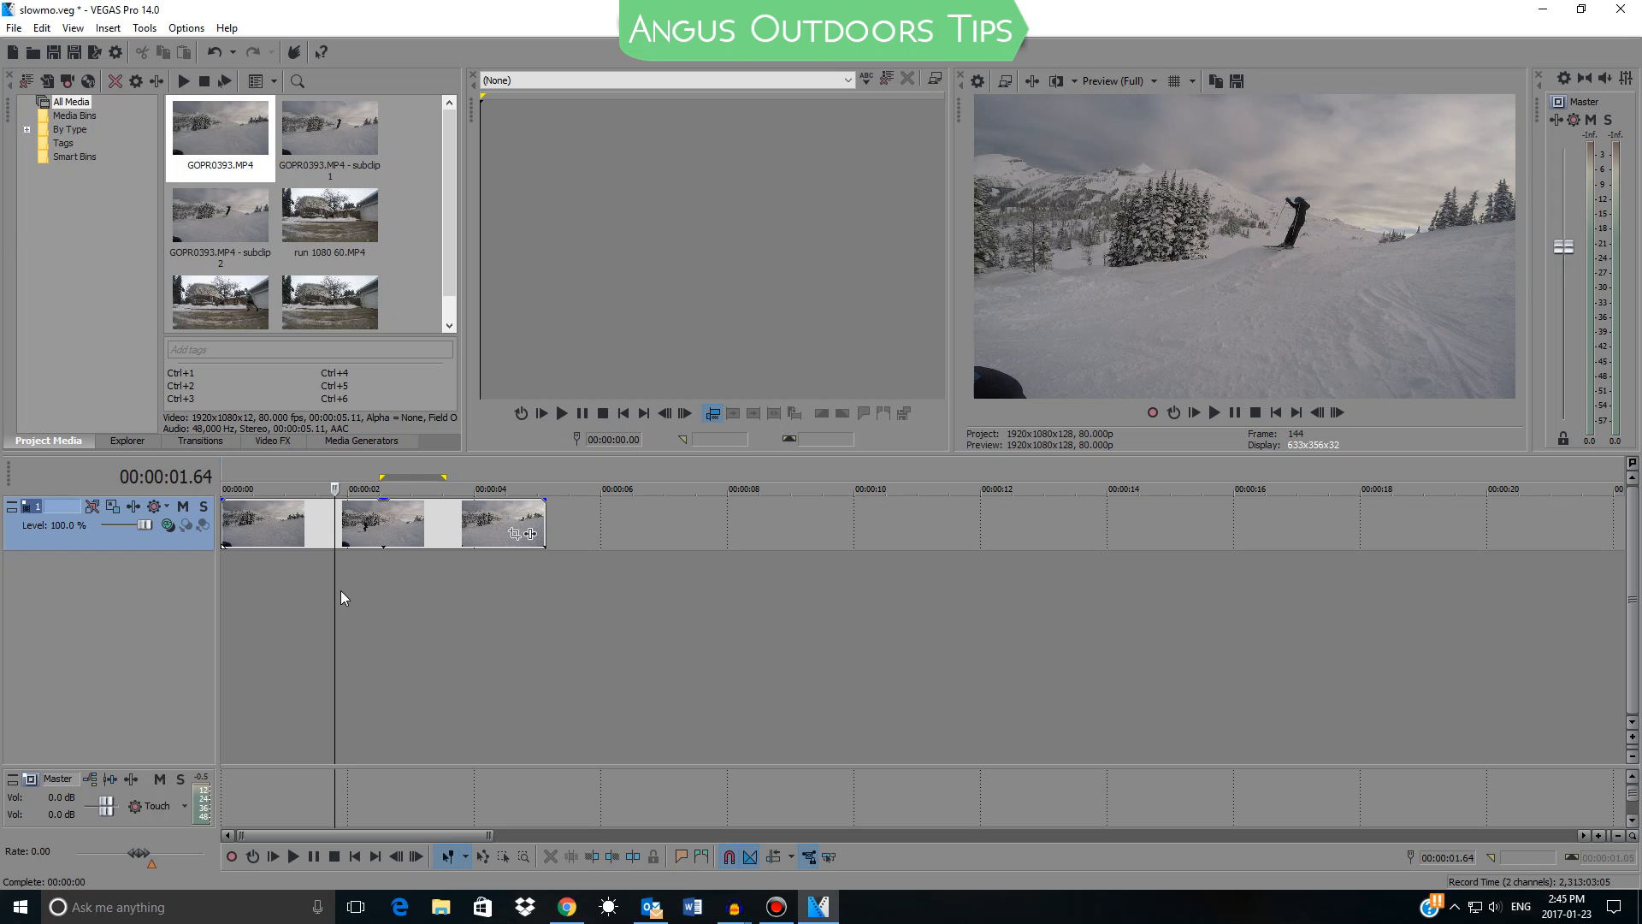
left_click_drag(341, 590, 385, 591)
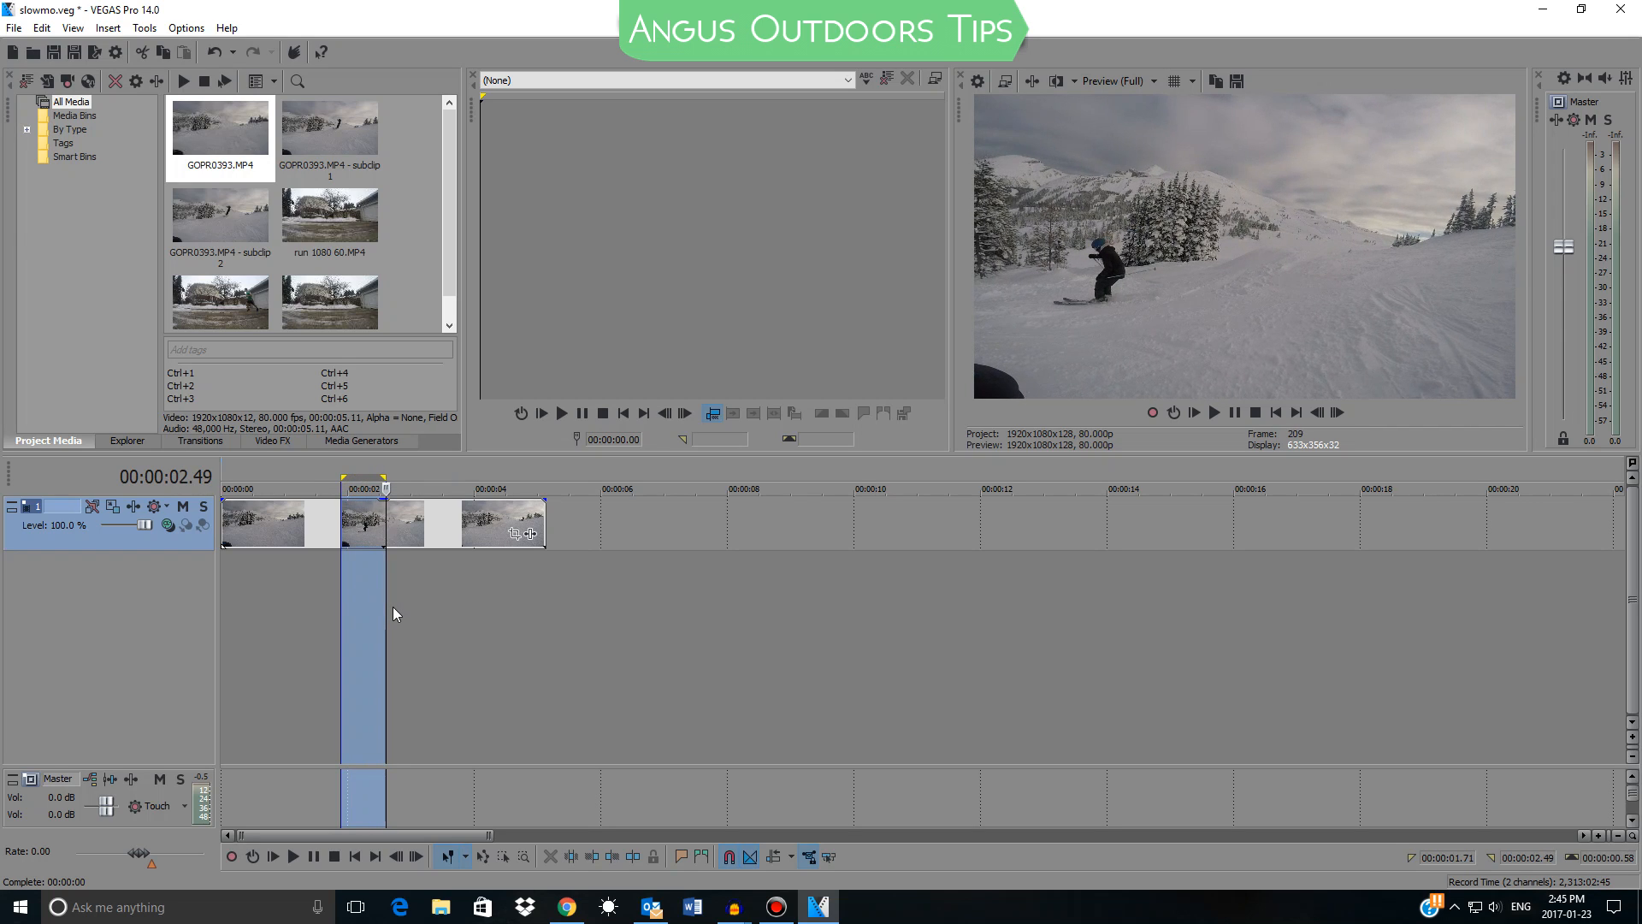
key("s")
Separate the pieces by moving the last section to about 9.5 seconds and the jump section to about 3.5 seconds
left_click_drag(415, 529, 853, 529)
left_click_drag(360, 519, 513, 522)
scroll(513, 522, "up", 5)
left_click_drag(951, 526, 787, 537)
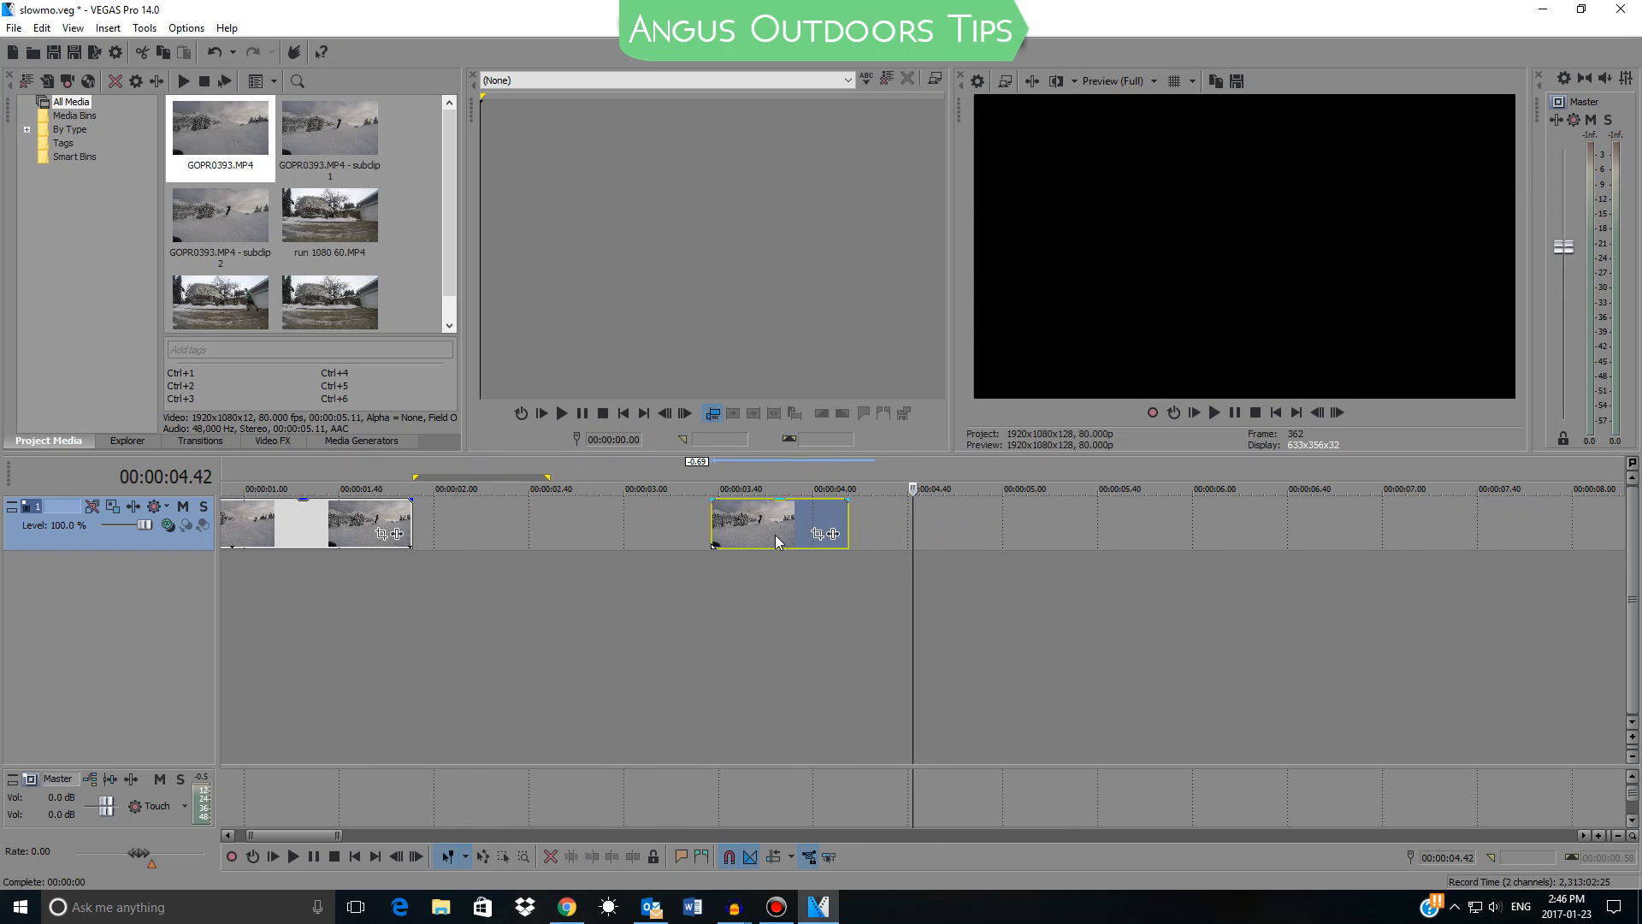
Set the jump section's own resample switch to Disable Resample
scroll(787, 537, "down", 5)
right_click(461, 519)
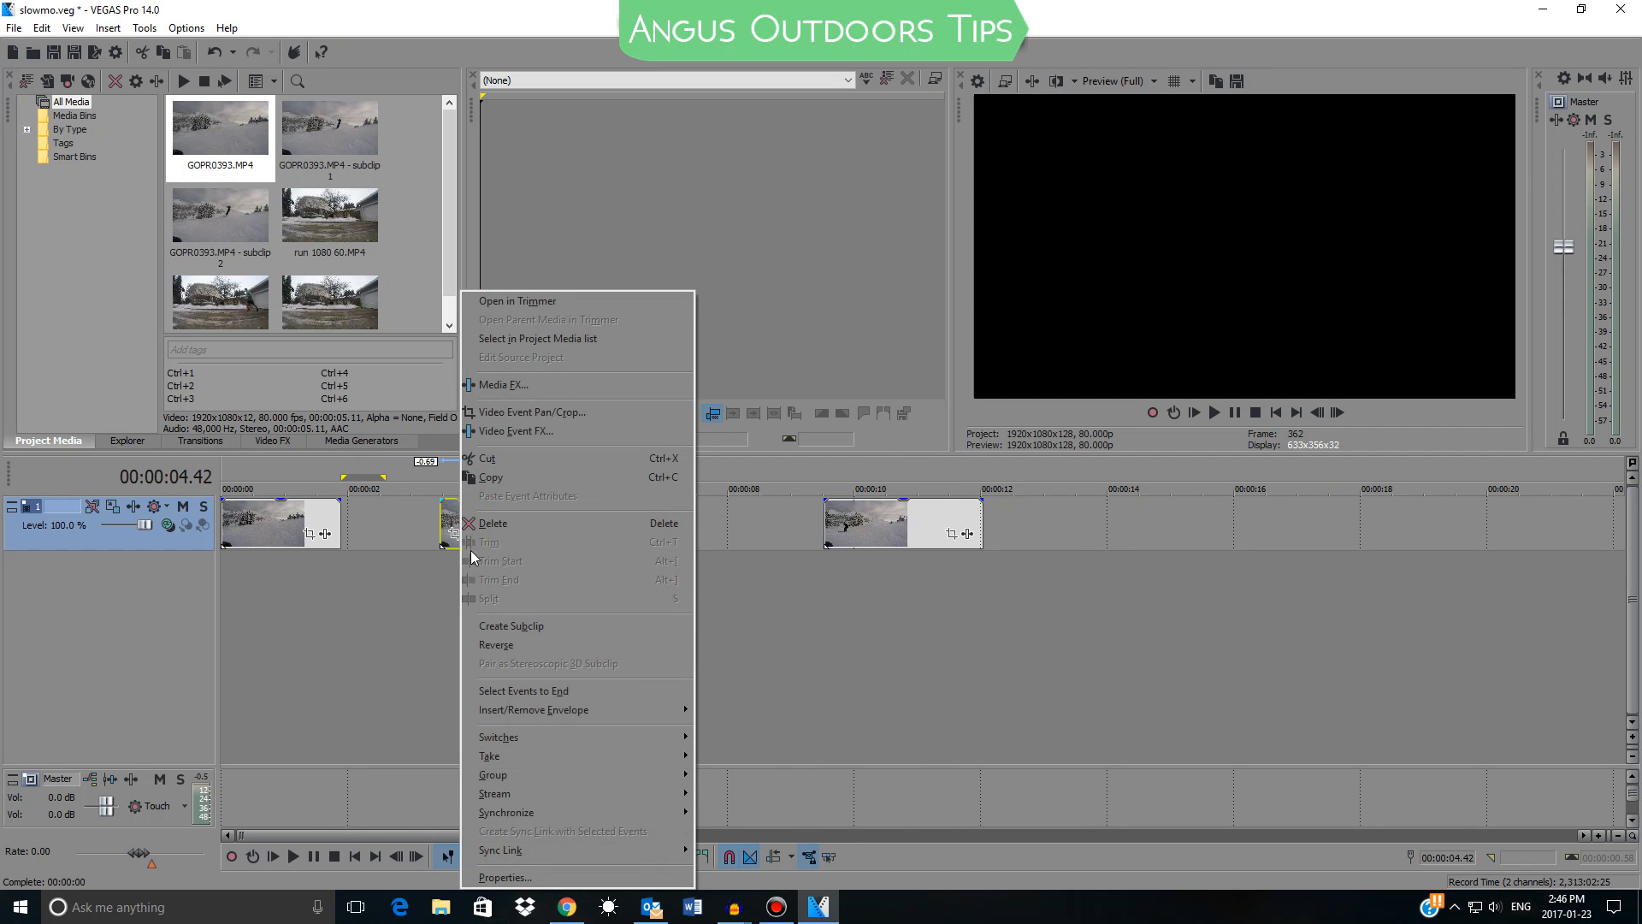
mouse_move(553, 736)
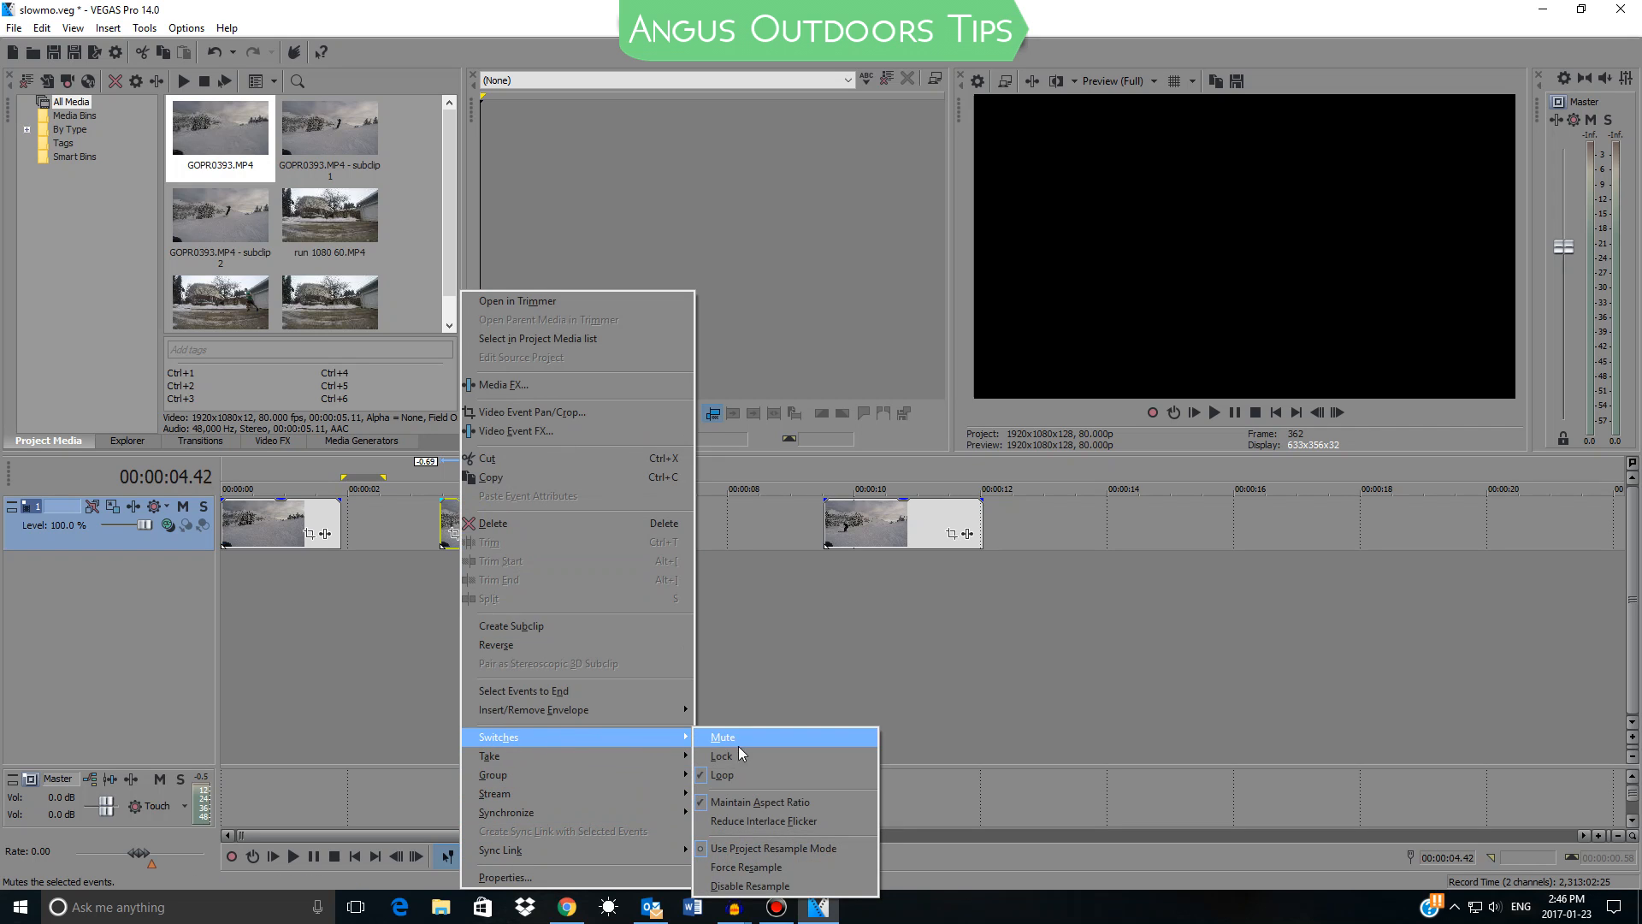
left_click(753, 885)
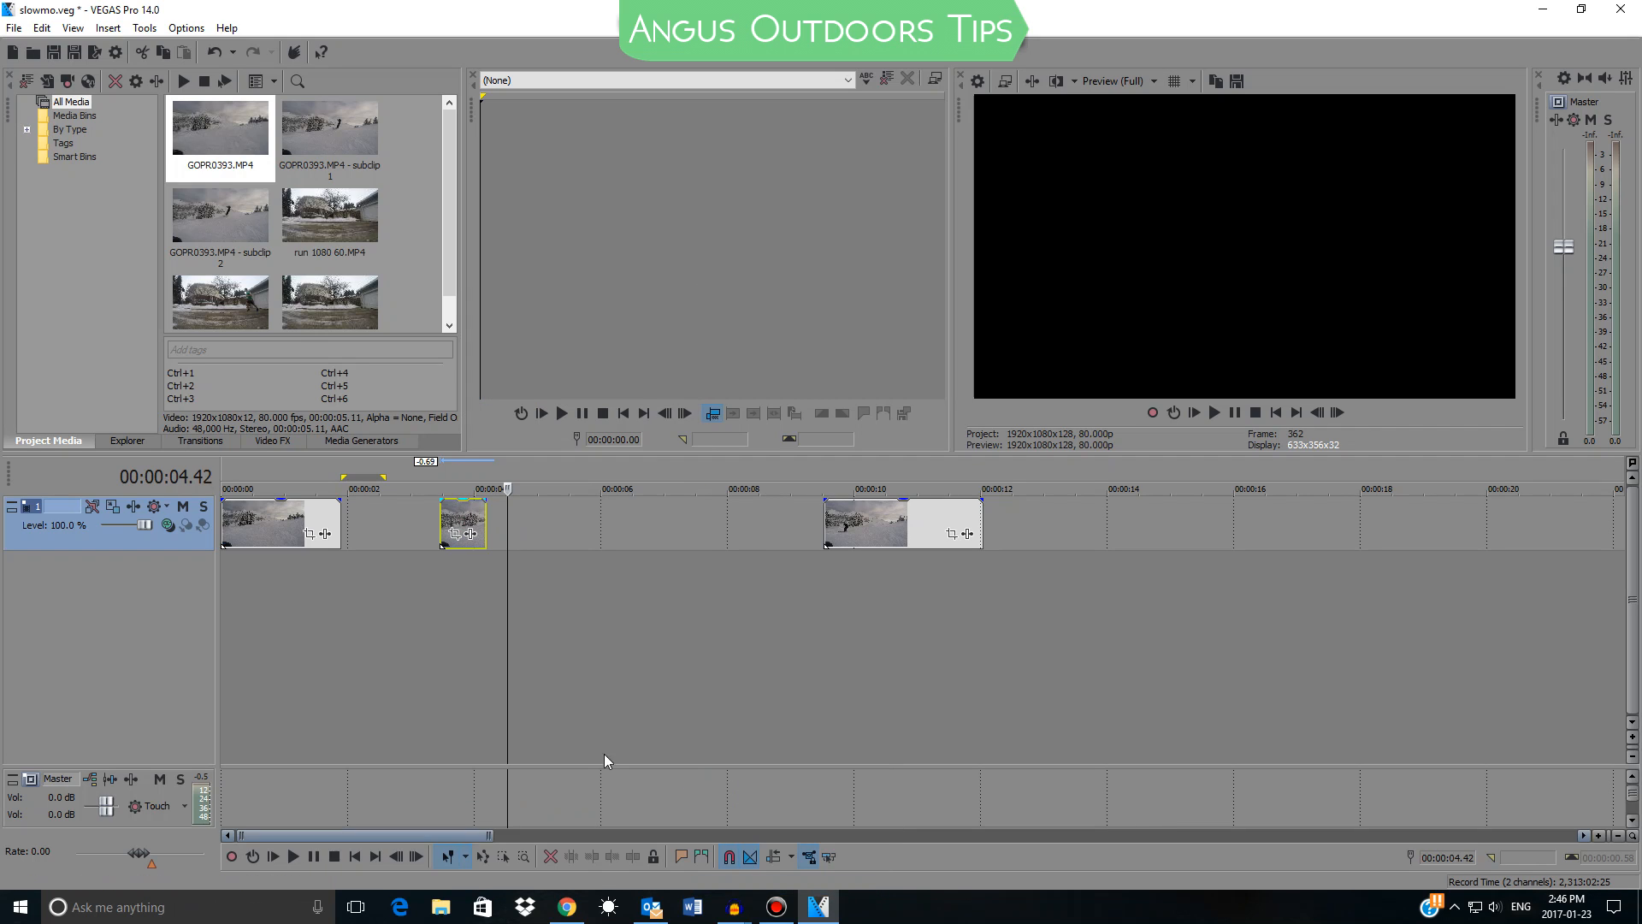
Move the jump section along the video track to start at about 4 seconds
left_click(466, 515)
scroll(466, 515, "up", 2)
left_click_drag(670, 526, 745, 527)
scroll(751, 526, "down", 2)
scroll(751, 526, "down", 2)
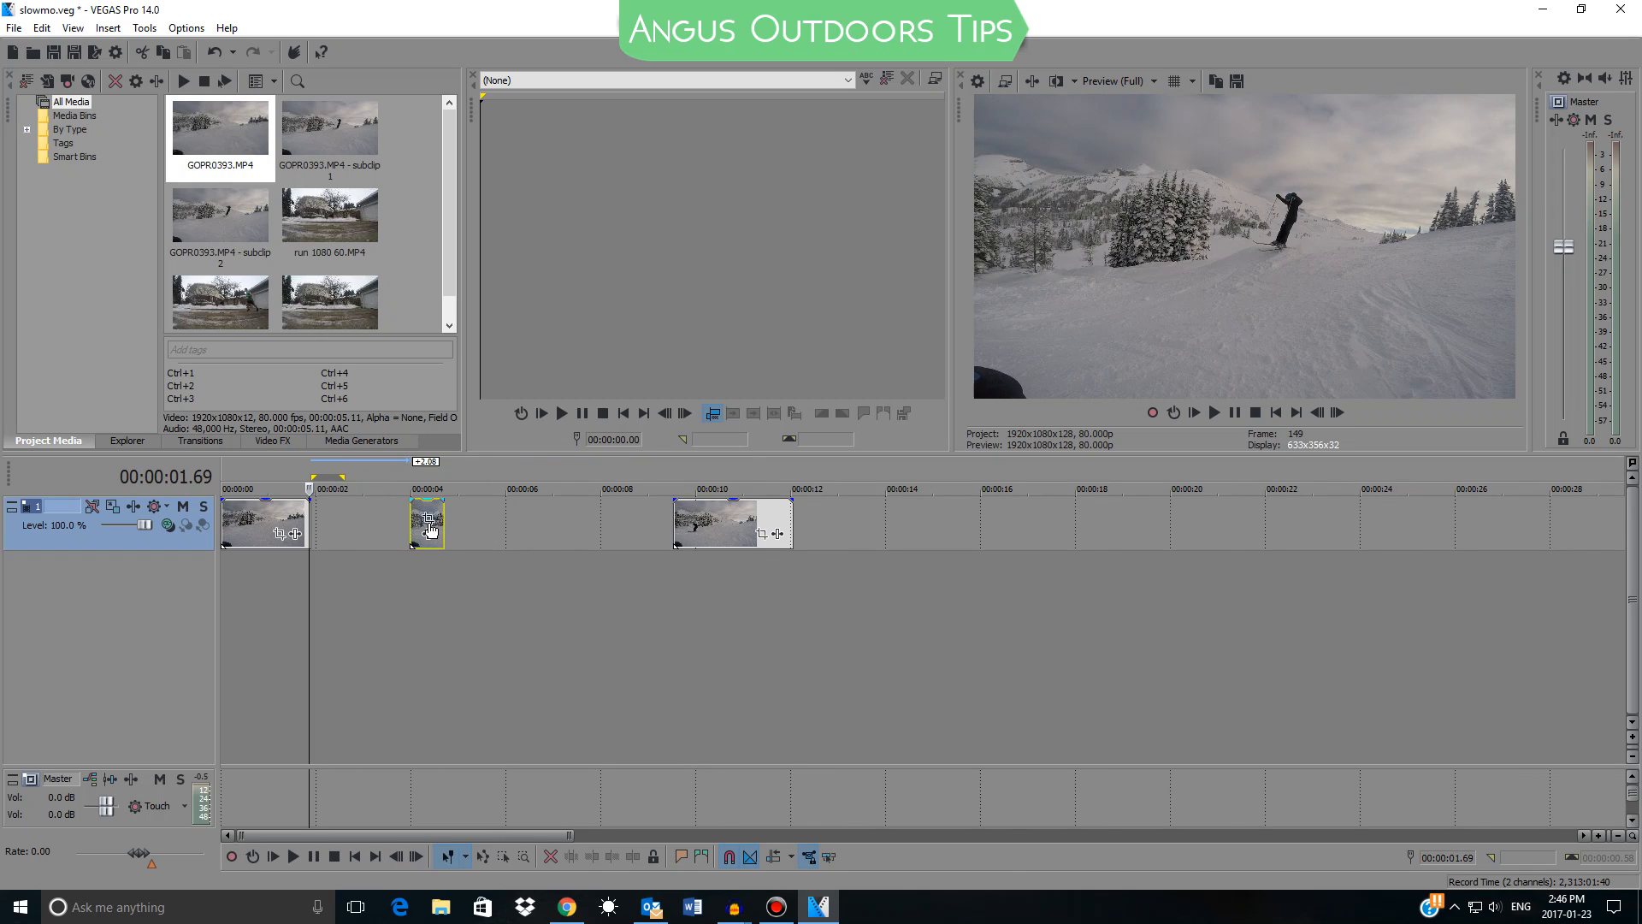
Create a subclip from the jump section and delete the original section from the timeline
scroll(762, 526, "up", 3)
right_click(772, 526)
left_click(822, 630)
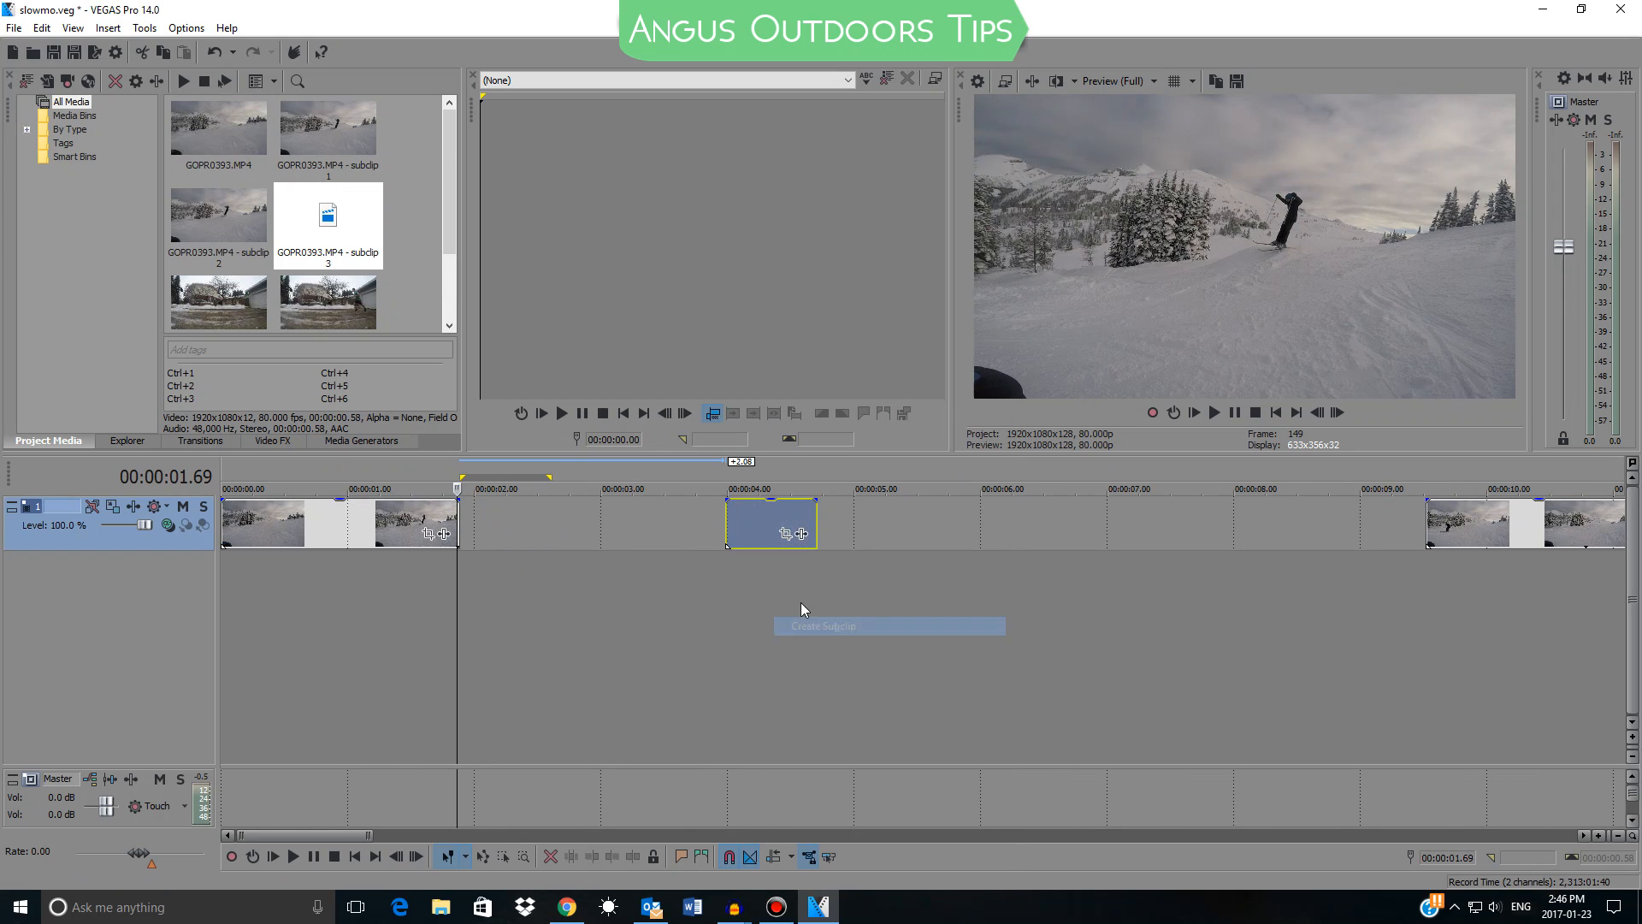
left_click(763, 523)
key("Delete")
Place GOPR0393.MP4 - subclip 3 in the gap between the two remaining sections and delete its audio track
left_click_drag(352, 224, 484, 358)
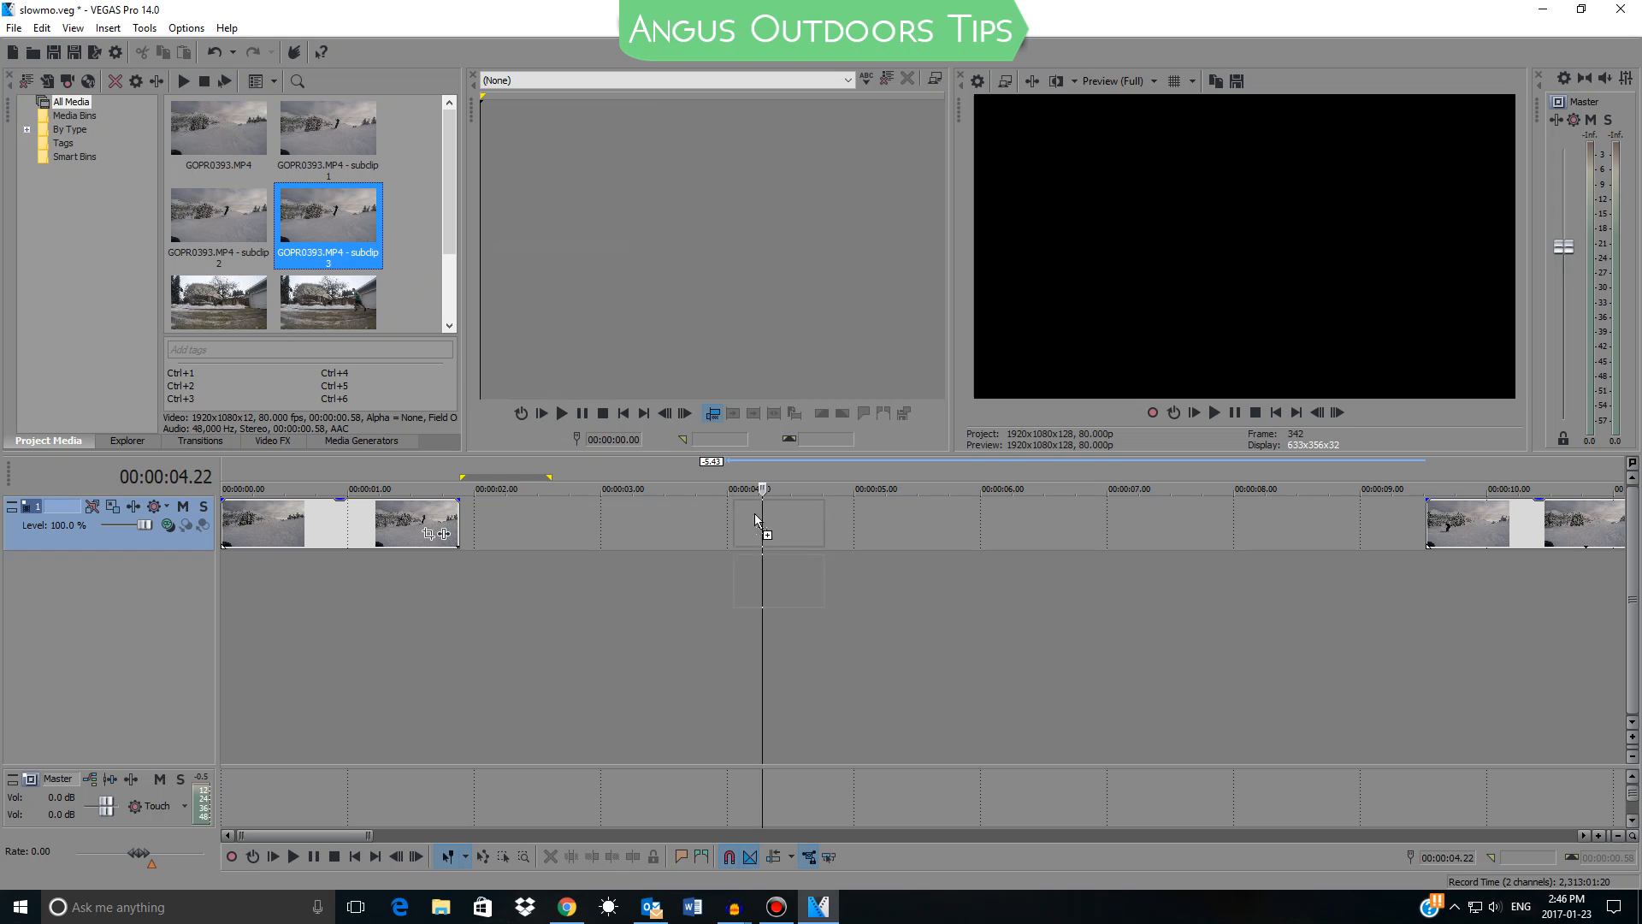
left_click_drag(755, 517, 762, 523)
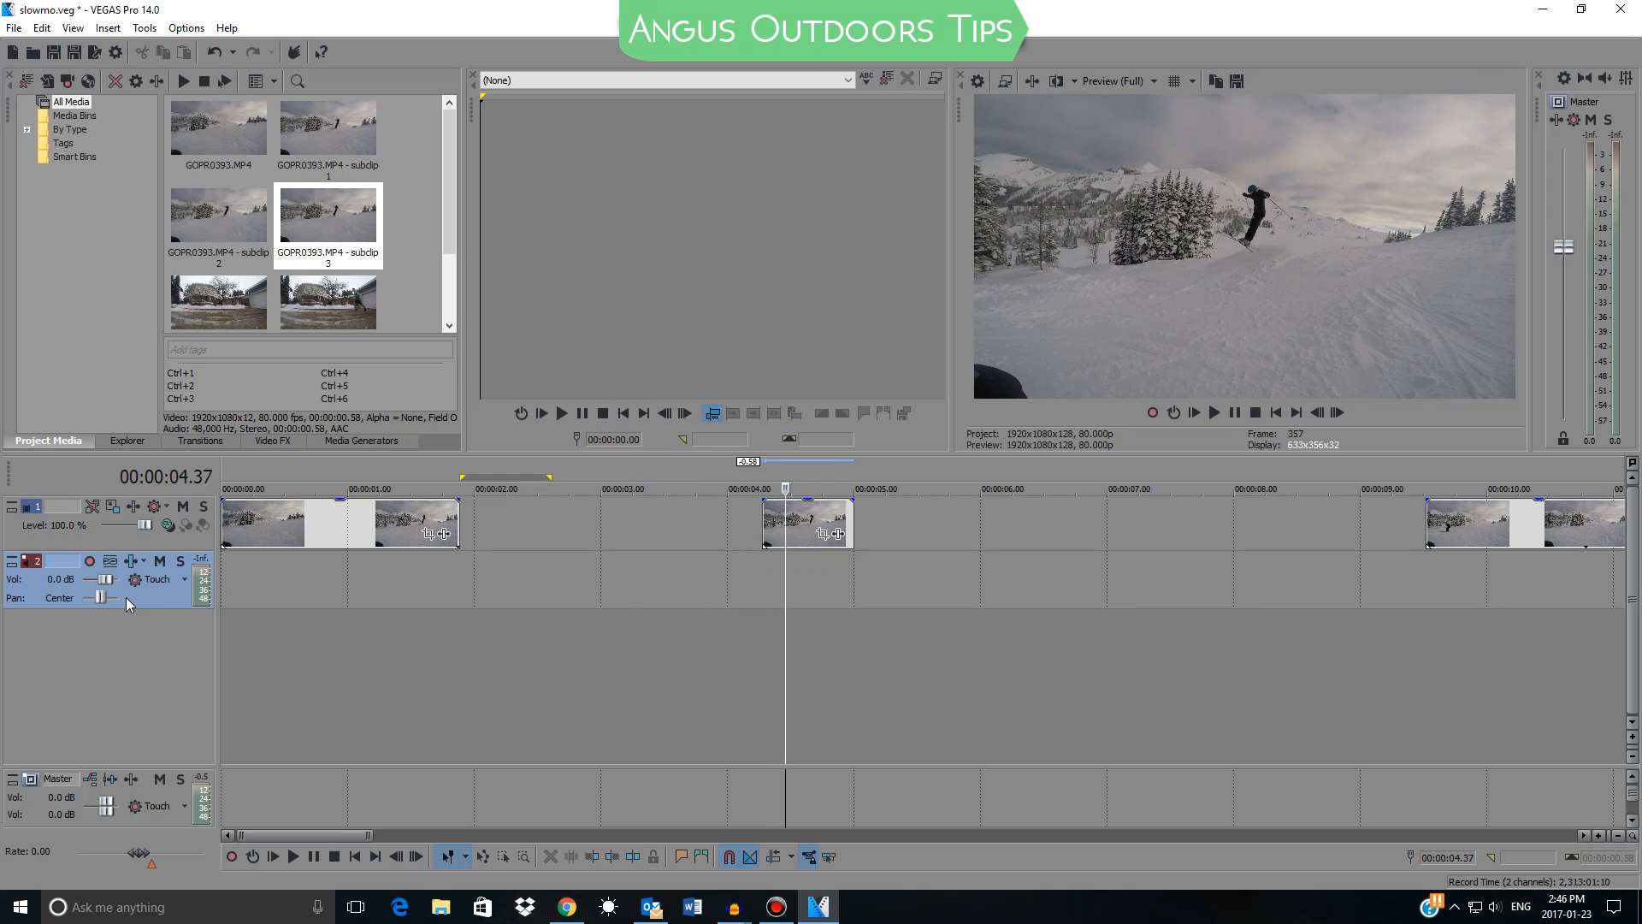
key("Delete")
Move the subclip to start at about 3 seconds and set its resample switch to Force Resample
left_click_drag(804, 524, 775, 531)
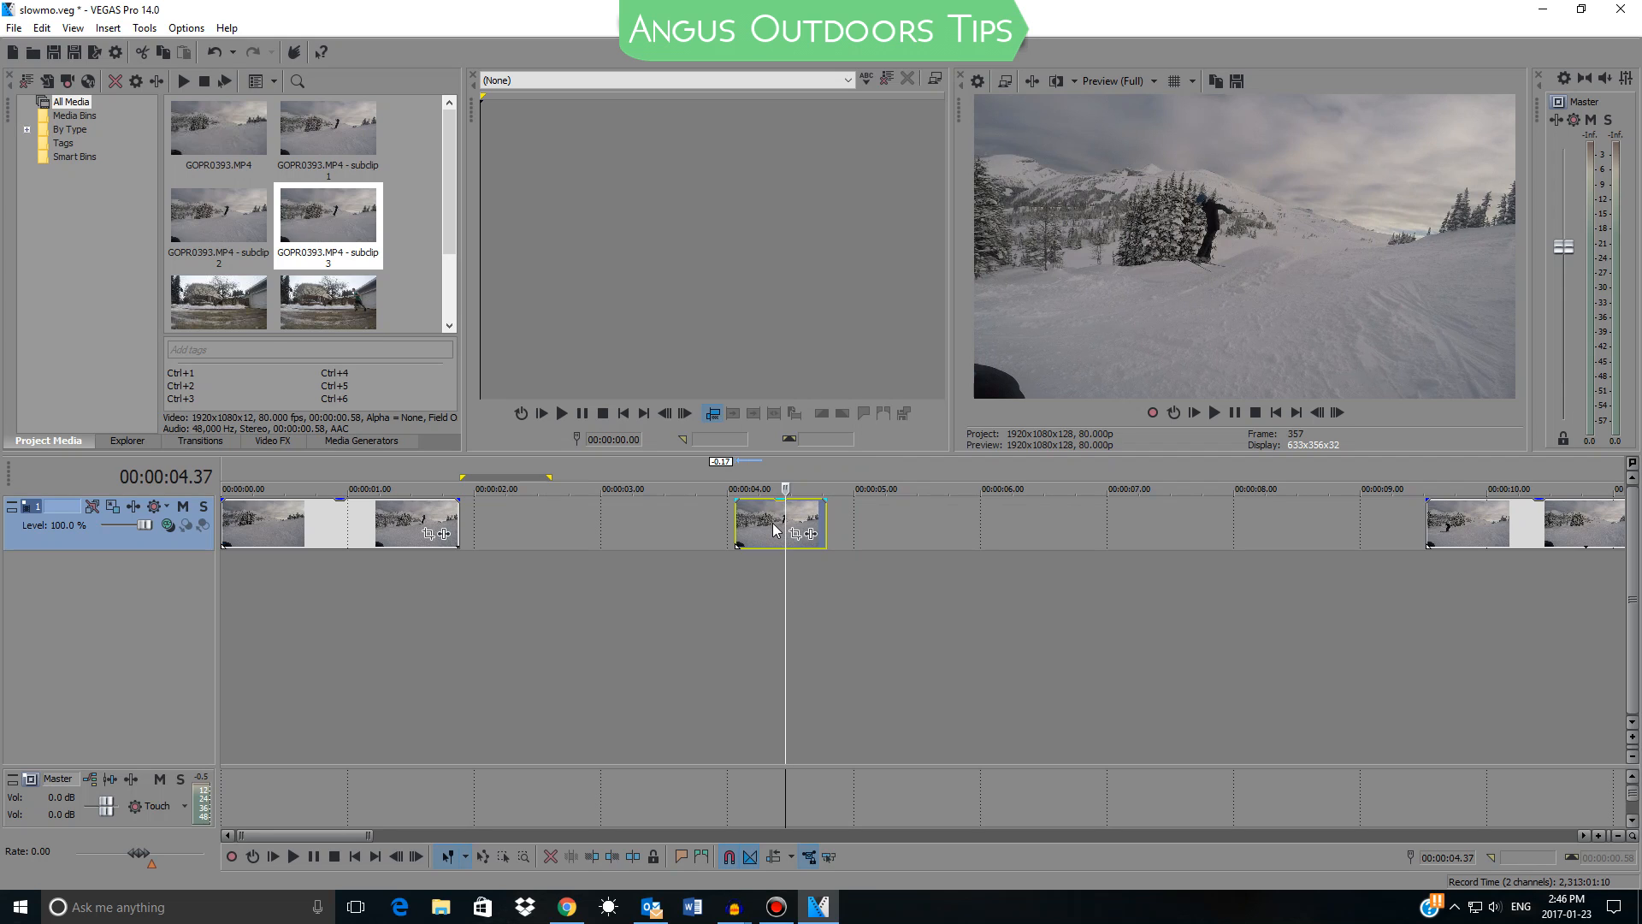
left_click_drag(748, 528, 659, 510)
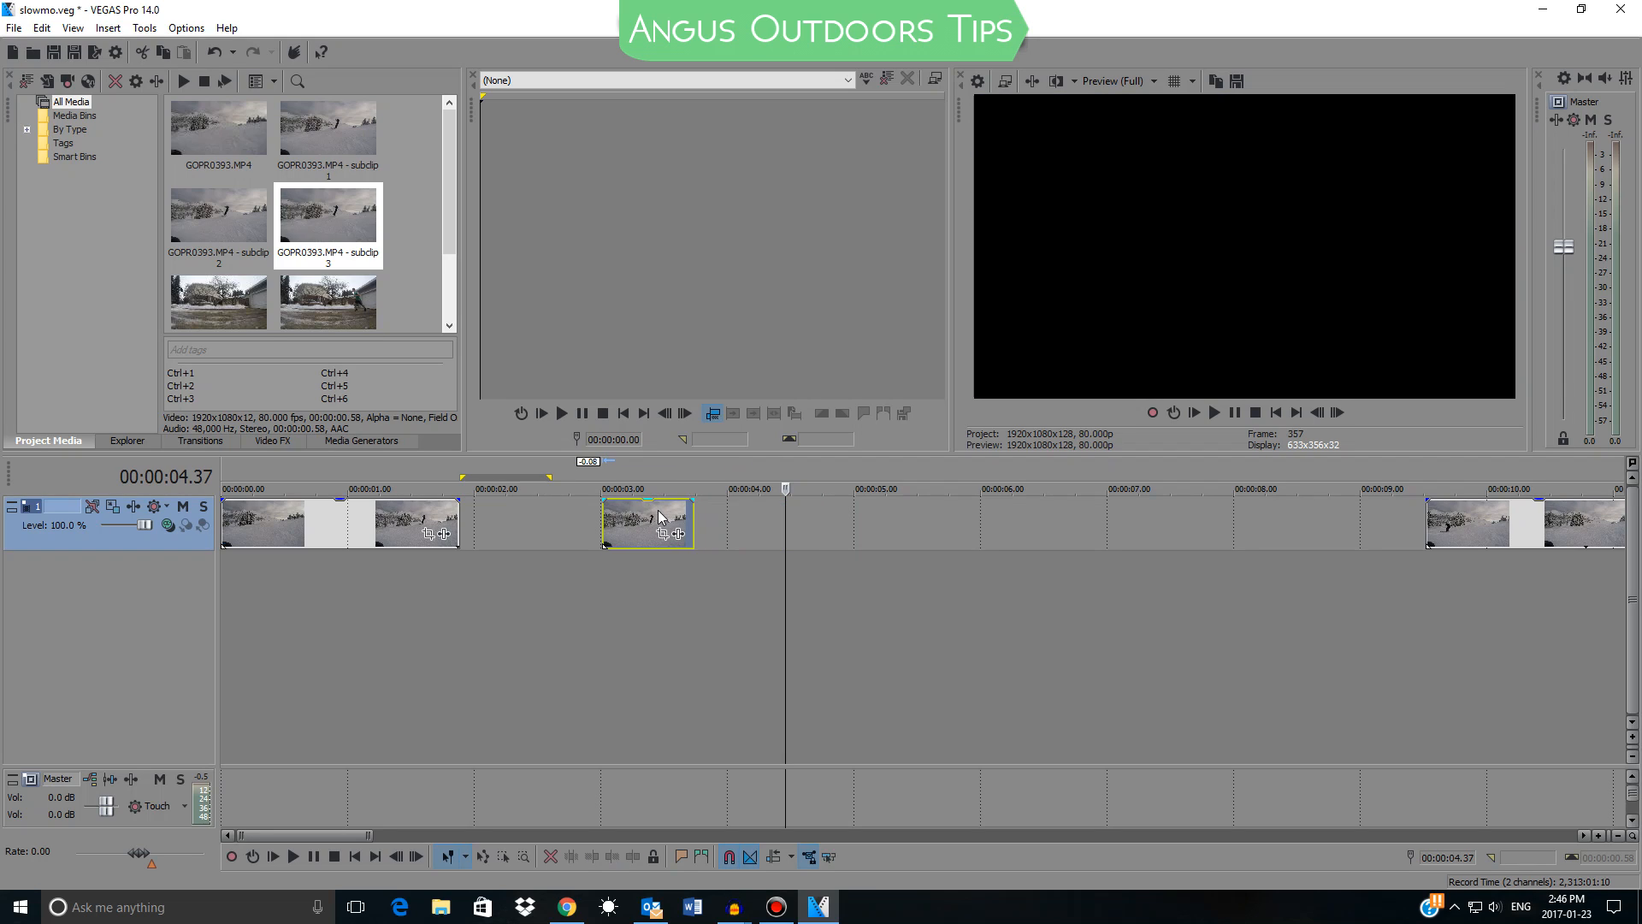
right_click(659, 511)
mouse_move(844, 738)
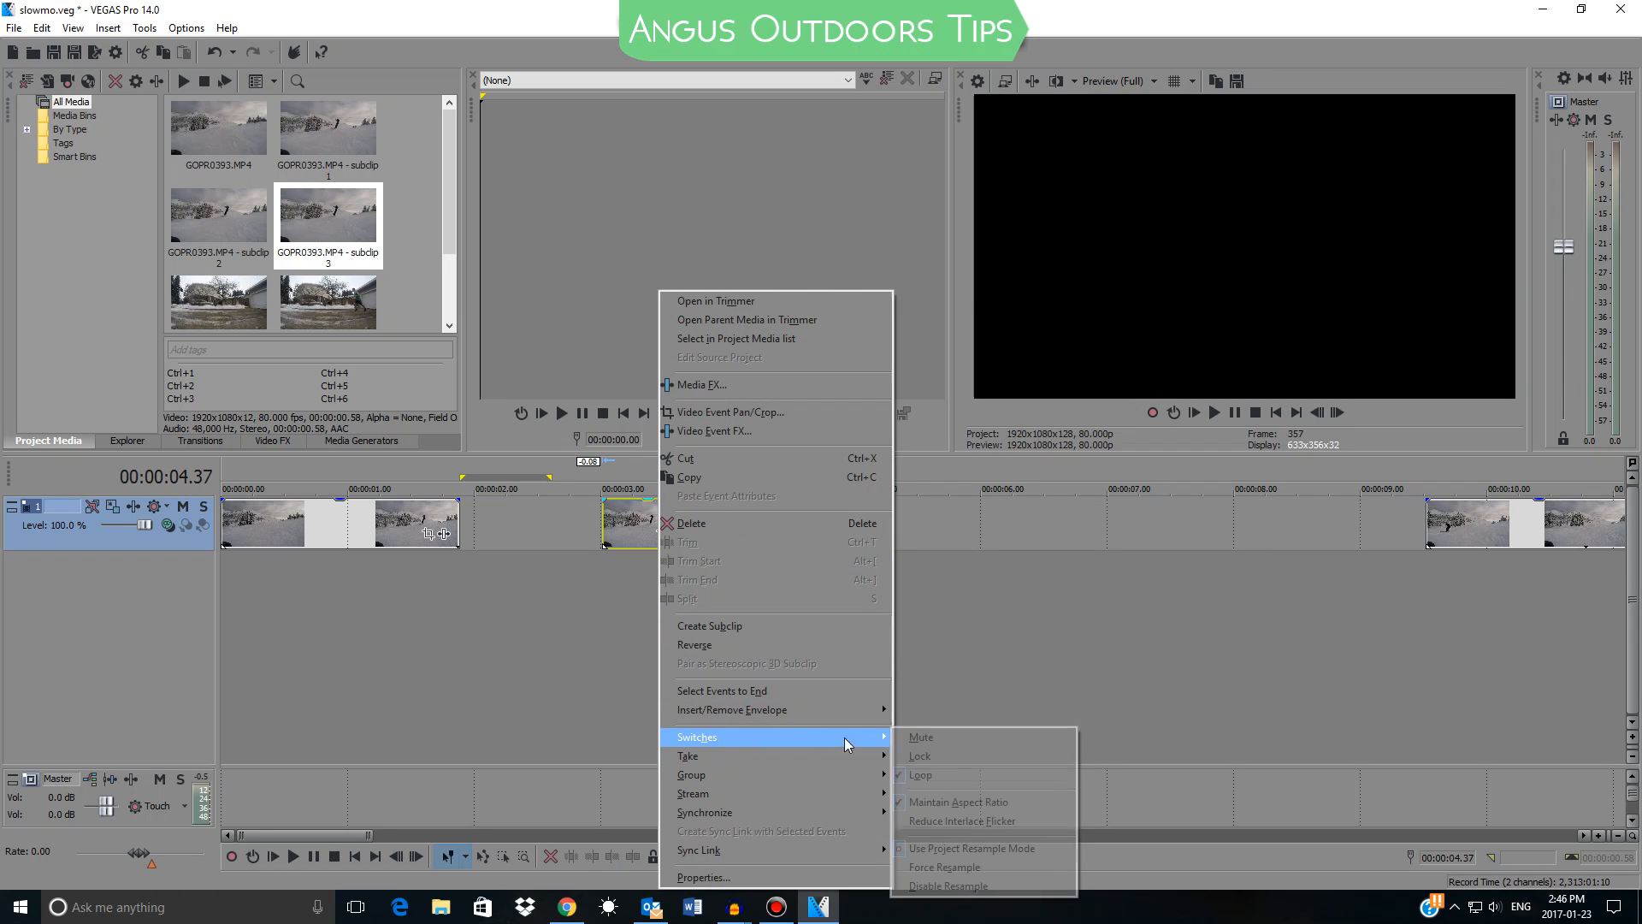
left_click(944, 866)
Extend the subclip's end to four times its original length, ending at about 5.9 seconds
left_click(692, 519)
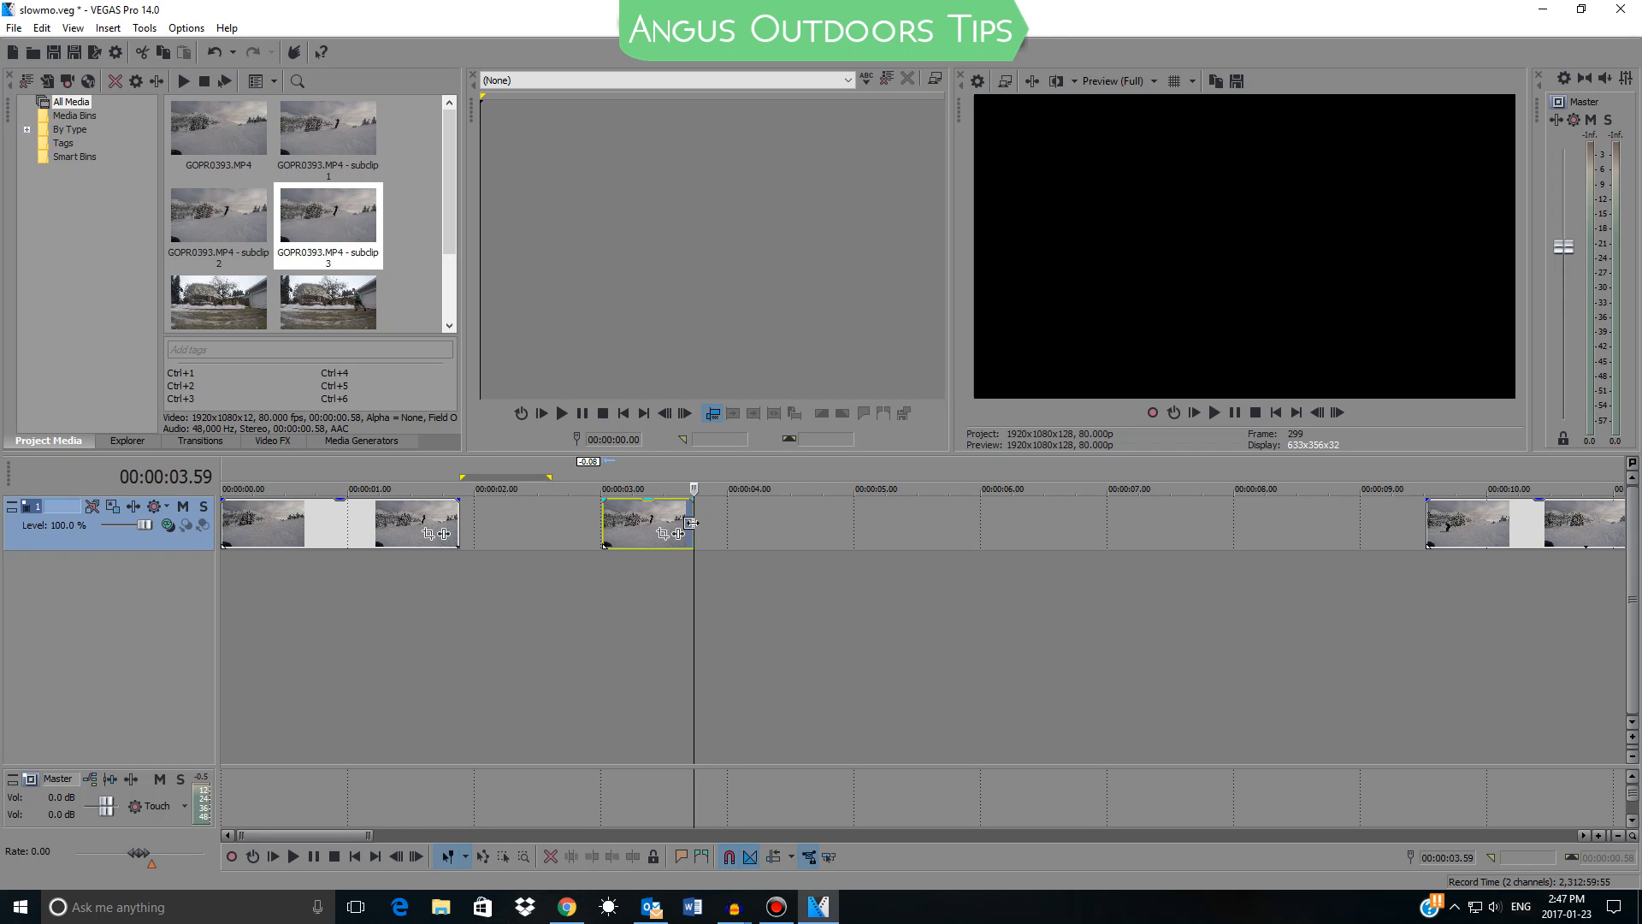
left_click_drag(691, 521, 870, 534)
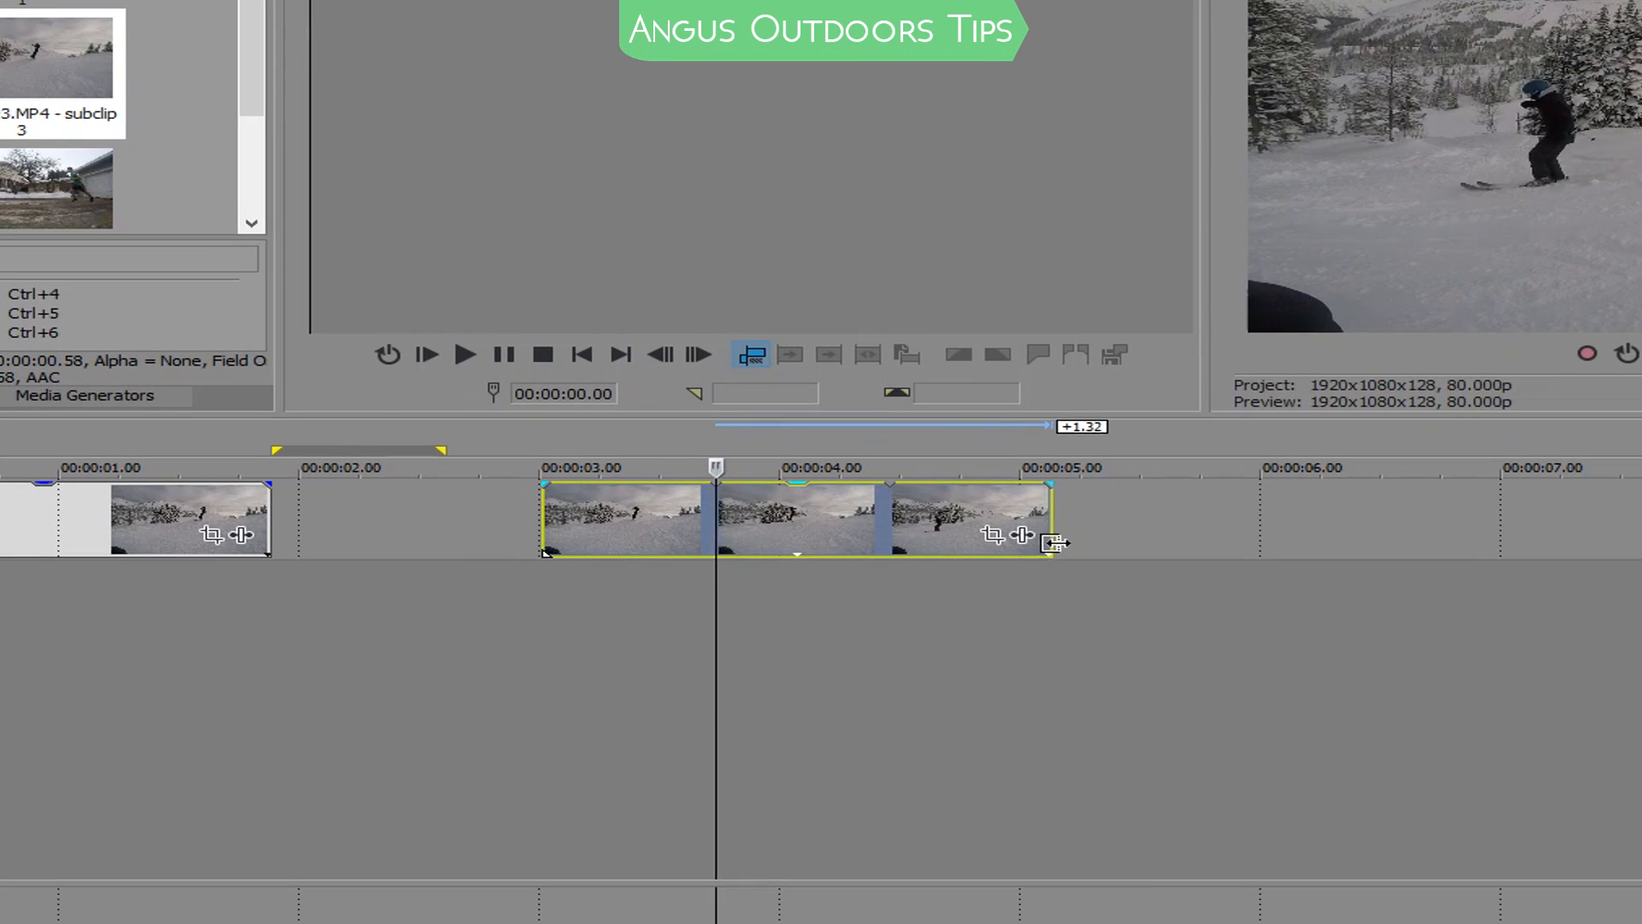
left_click_drag(1055, 543, 1237, 557)
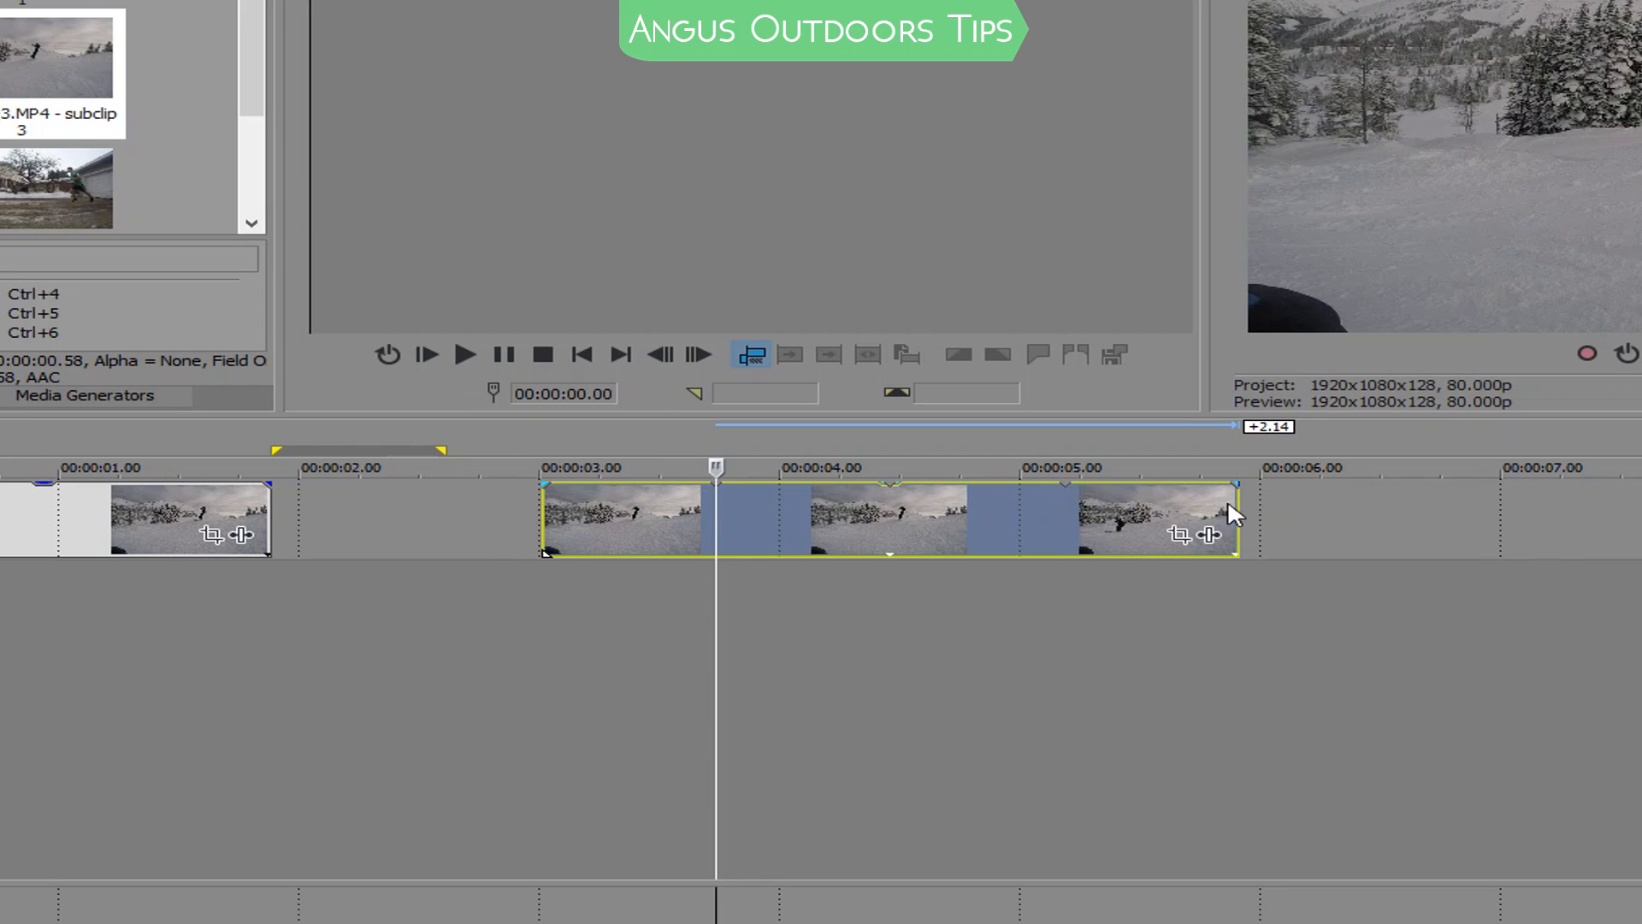
left_click_drag(1241, 534, 1641, 595)
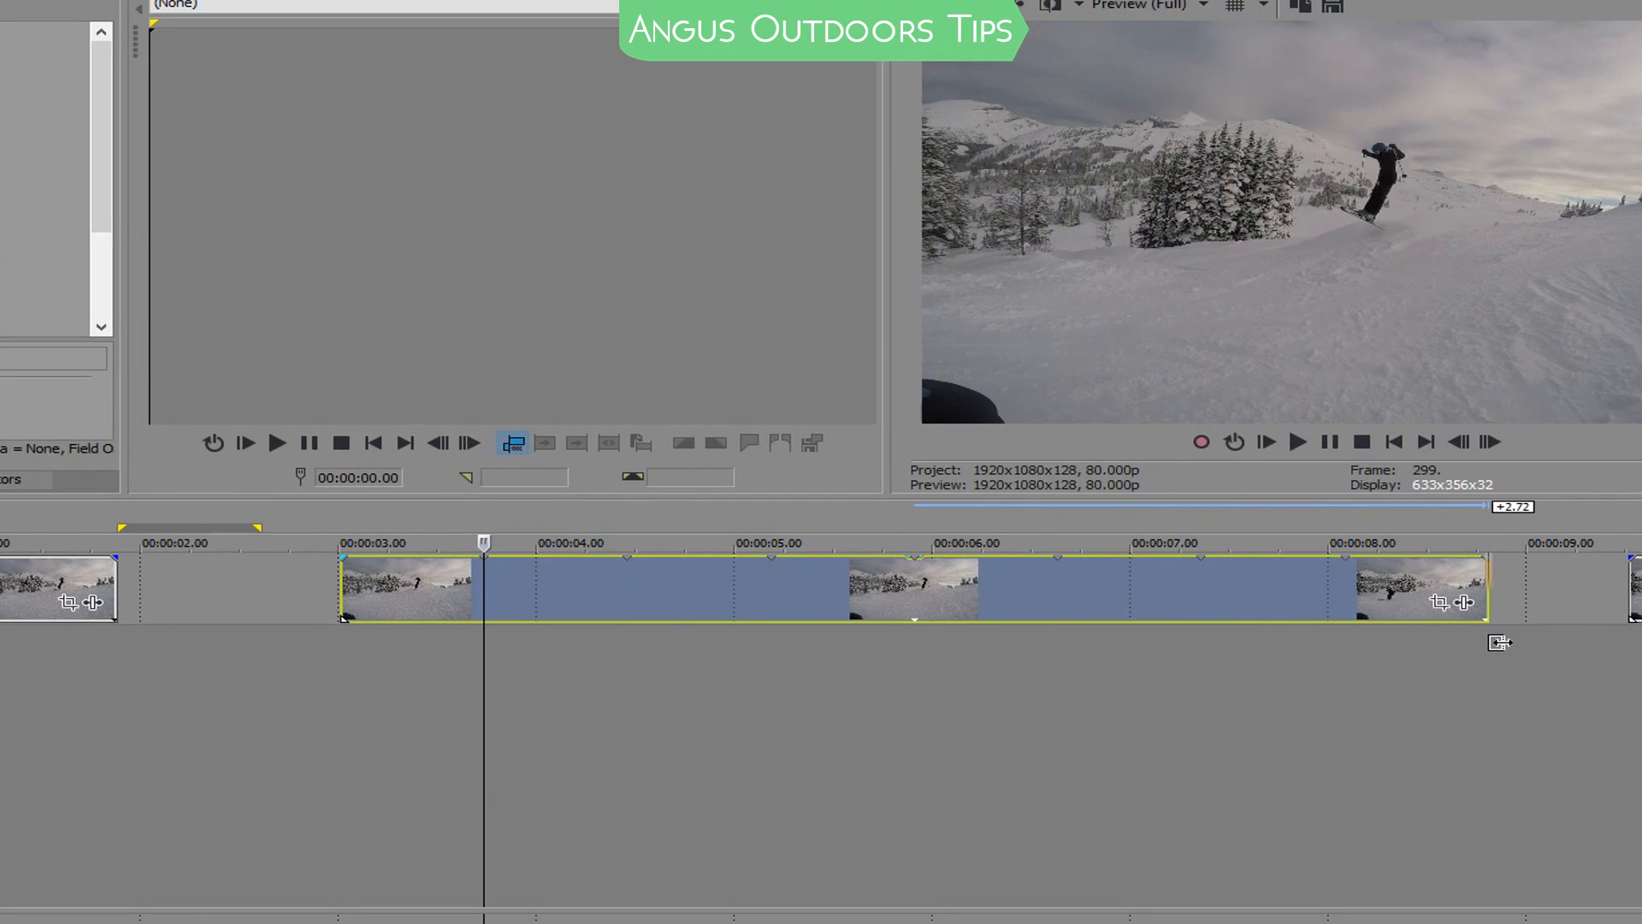
left_click_drag(1499, 641, 909, 616)
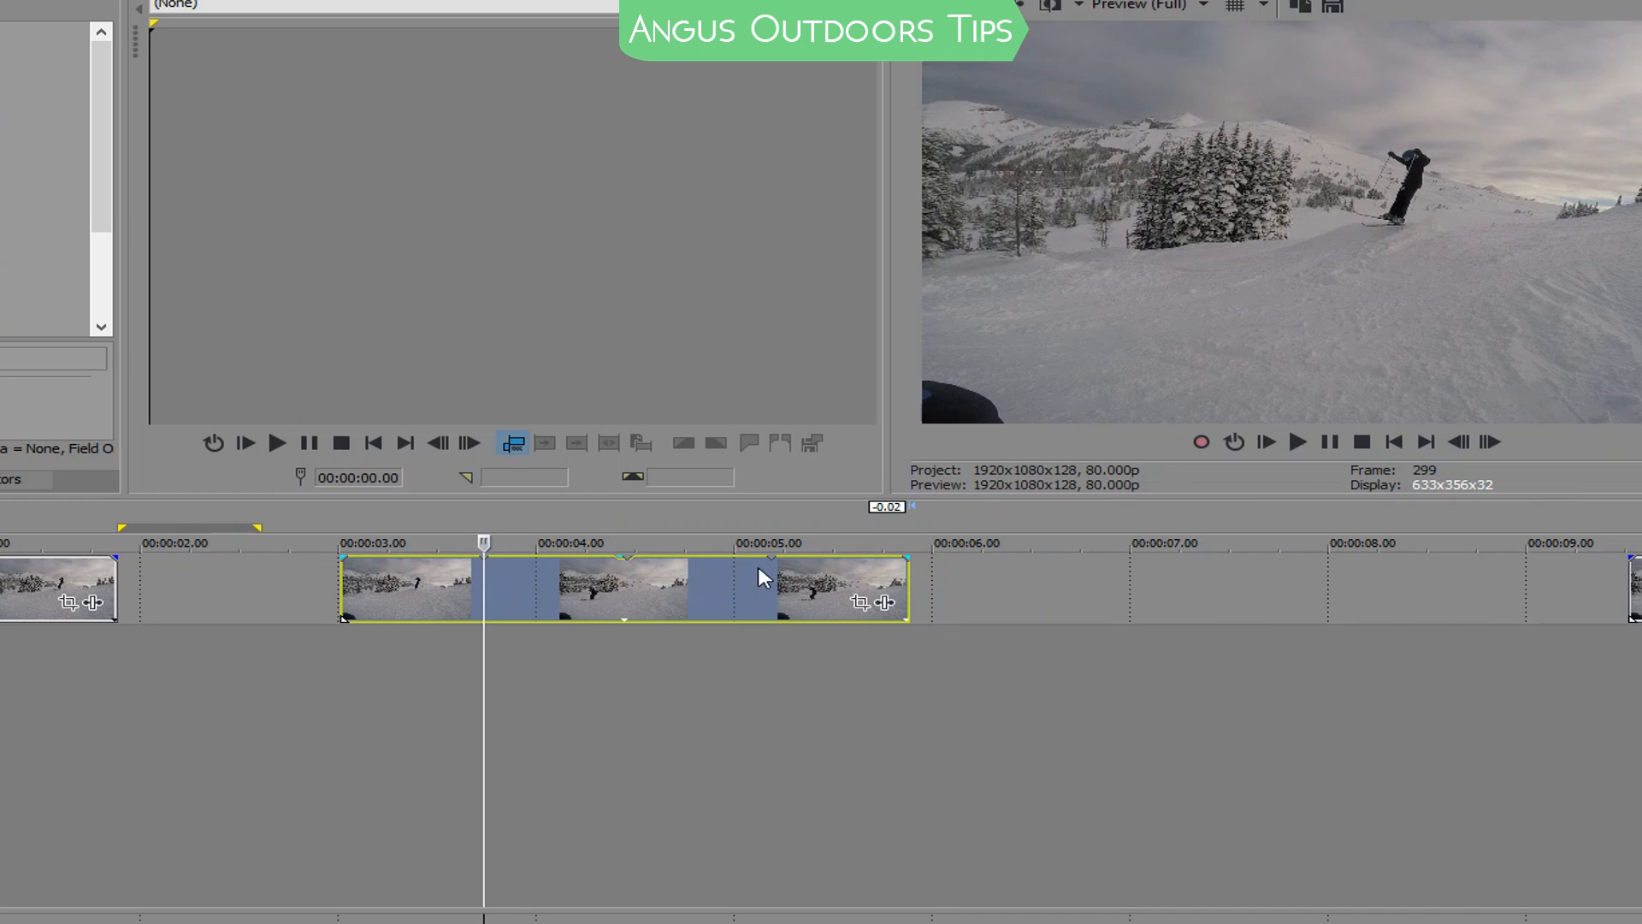
Add the TwixtorPRO video effect to the extended subclip
left_click(758, 595)
left_click(885, 602)
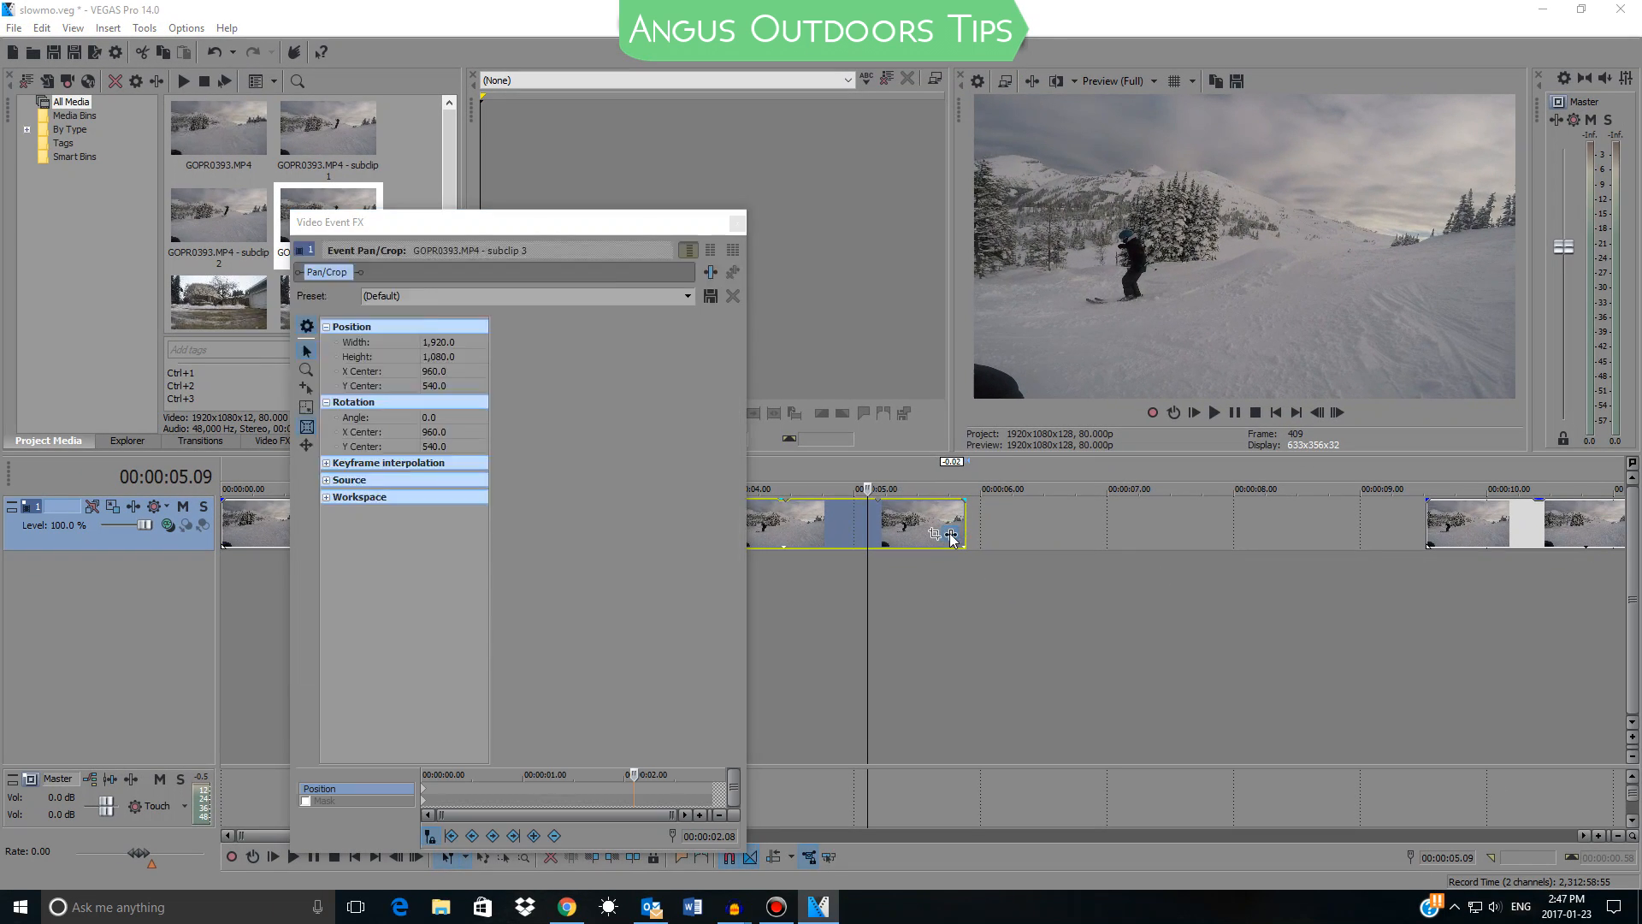
left_click(452, 504)
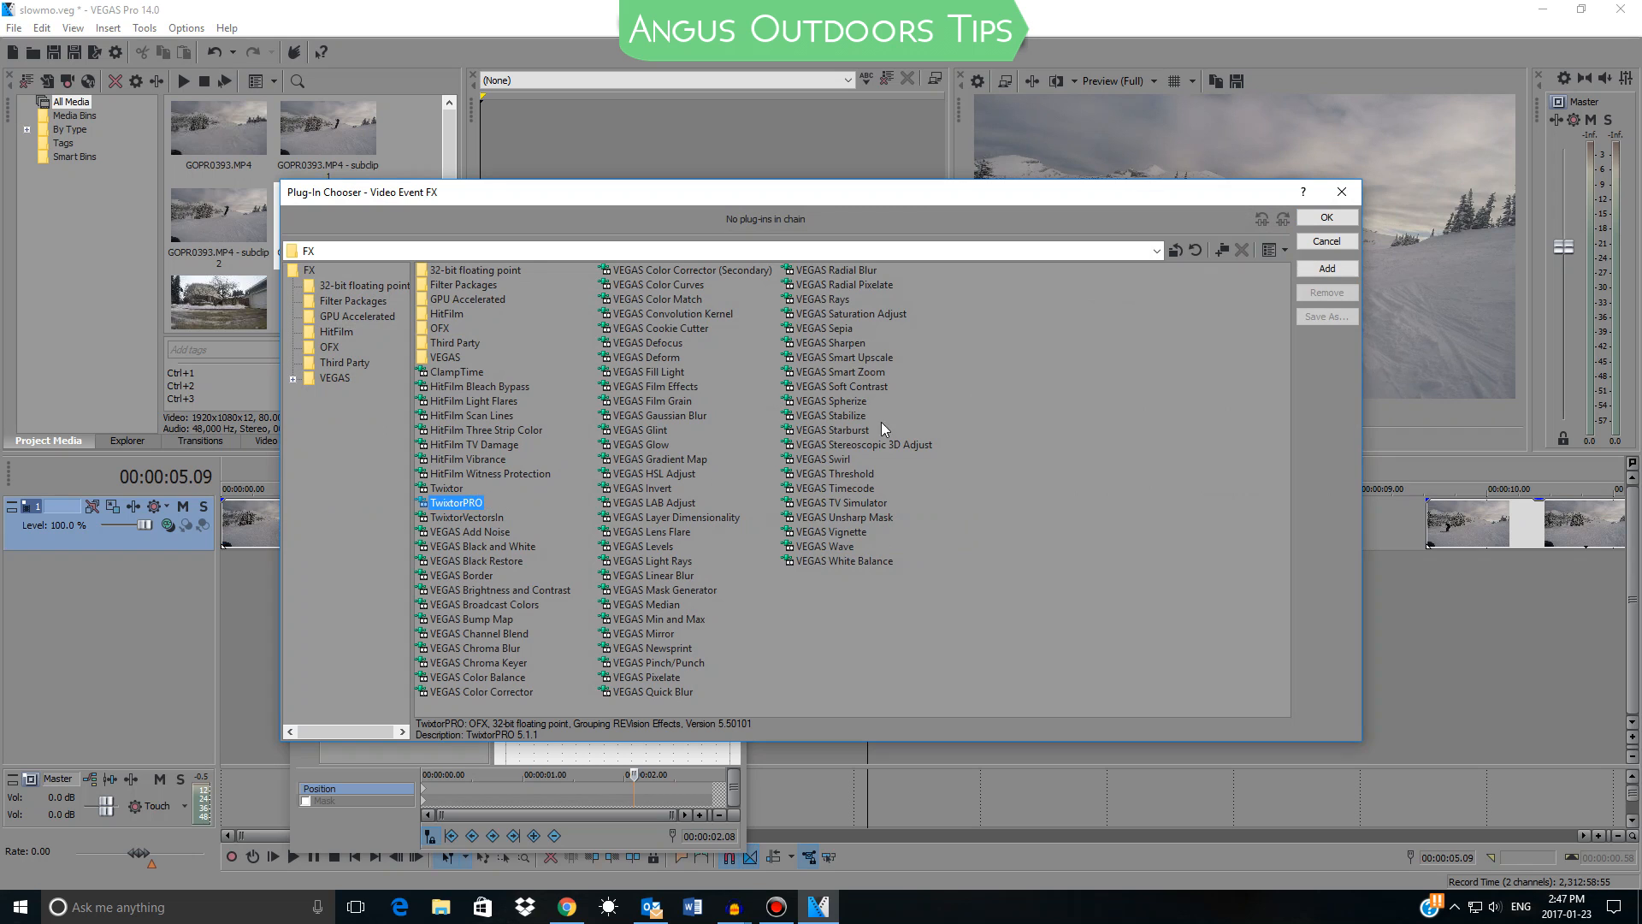
left_click(1327, 218)
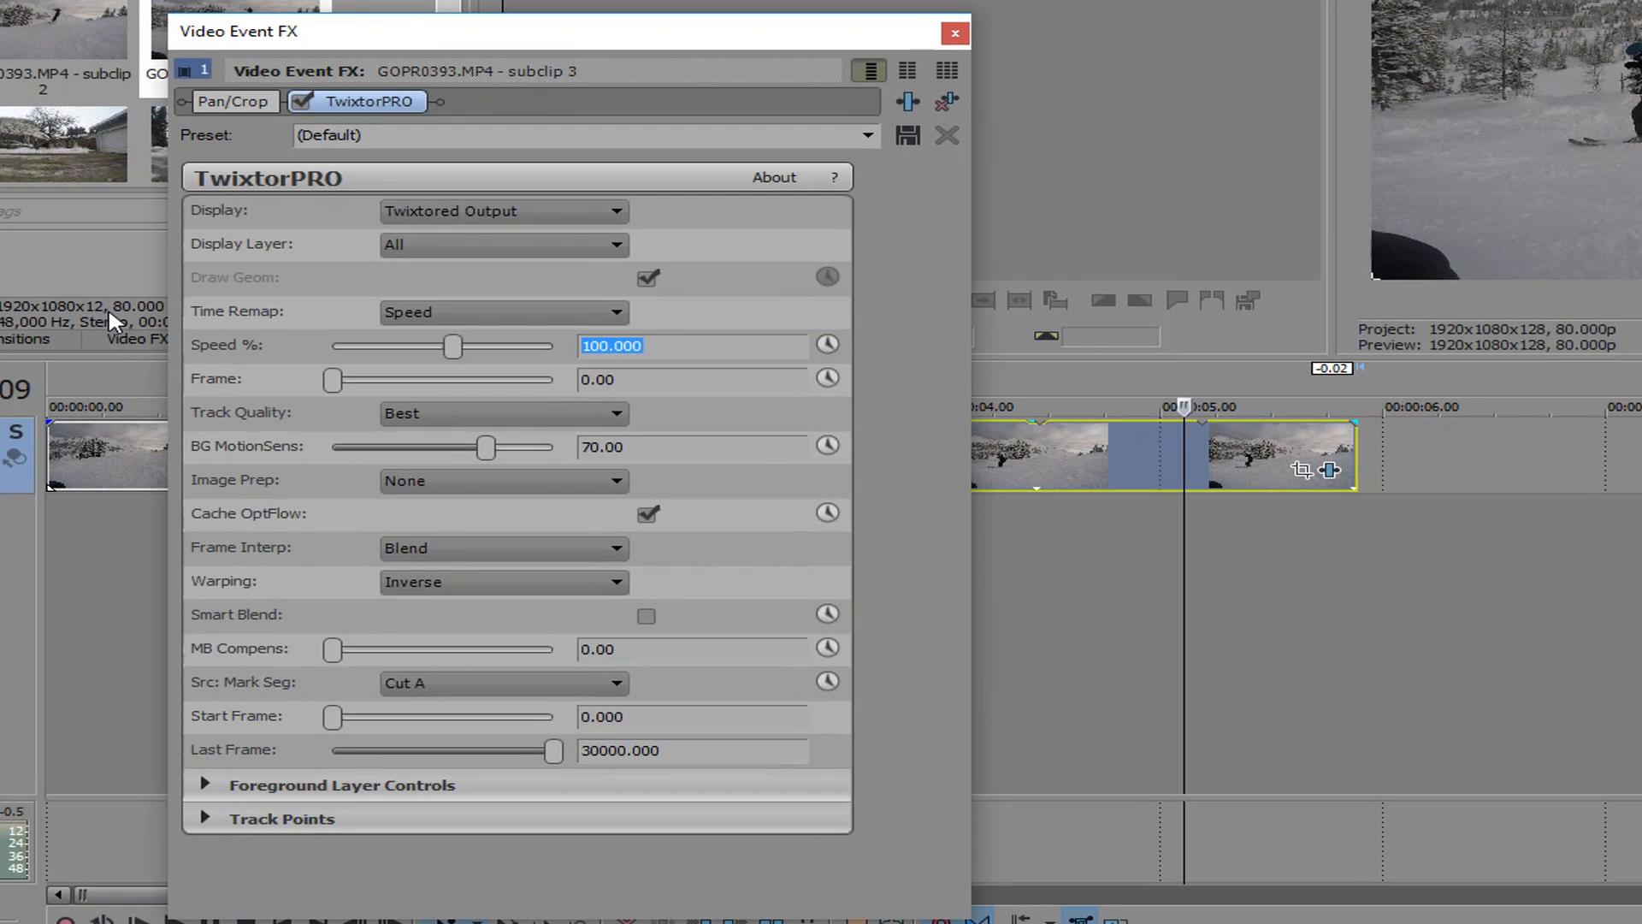
Set the TwixtorPRO speed to 25% and raise BG MotionSens to its maximum
type("25.000")
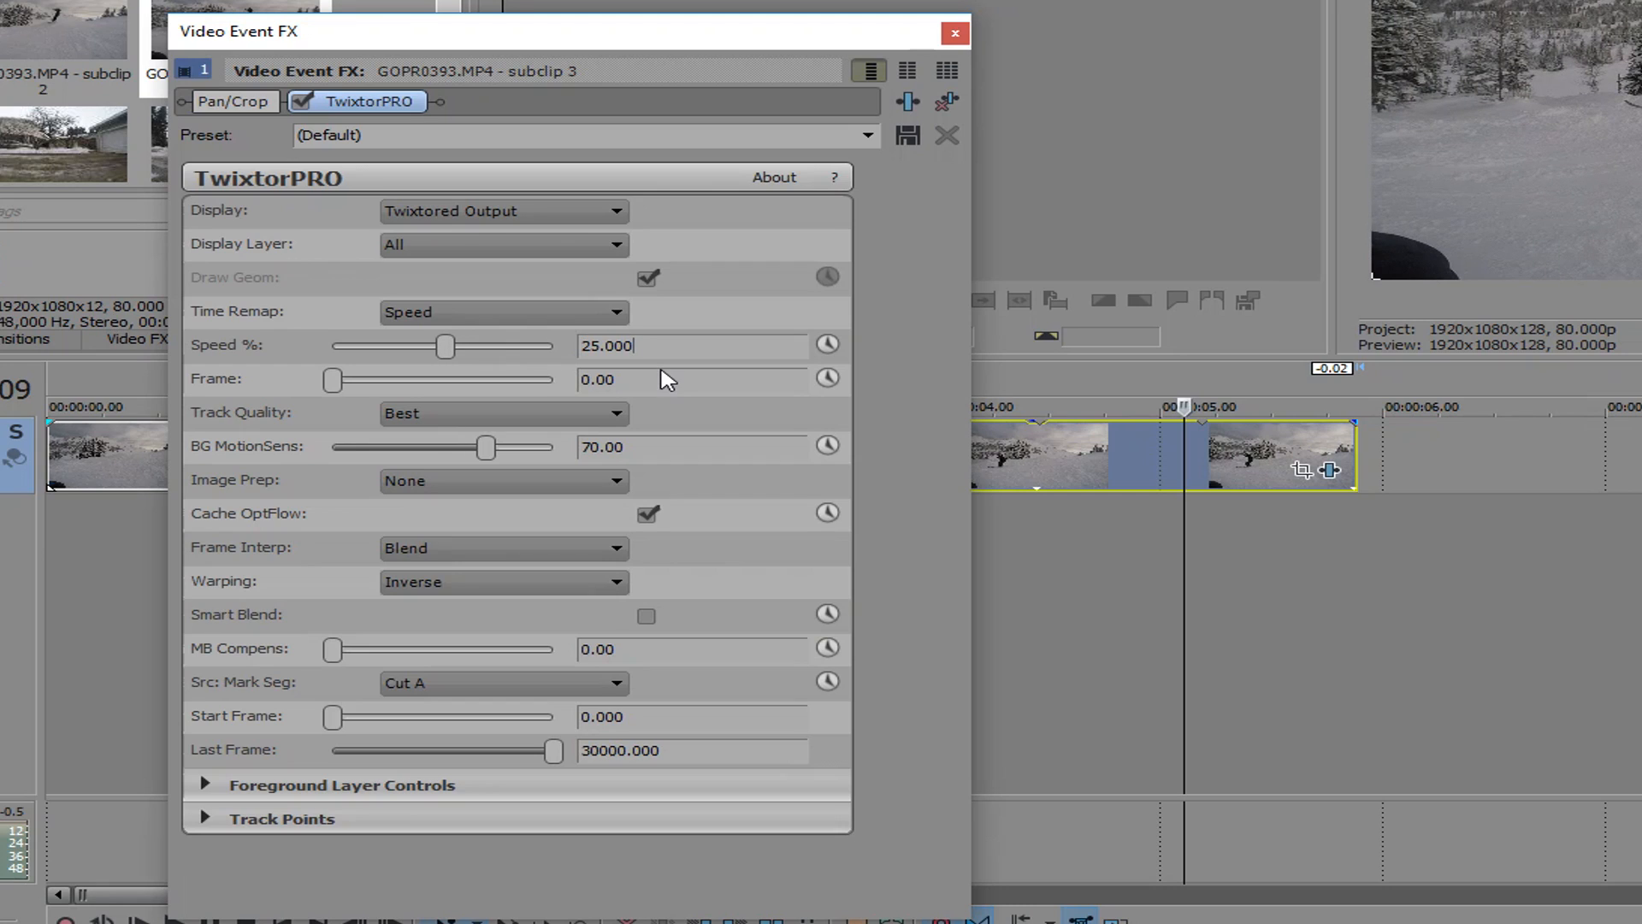
mouse_move(655, 343)
left_mouse_down()
mouse_move(470, 346)
mouse_move(685, 351)
left_mouse_up()
left_click_drag(489, 448, 555, 447)
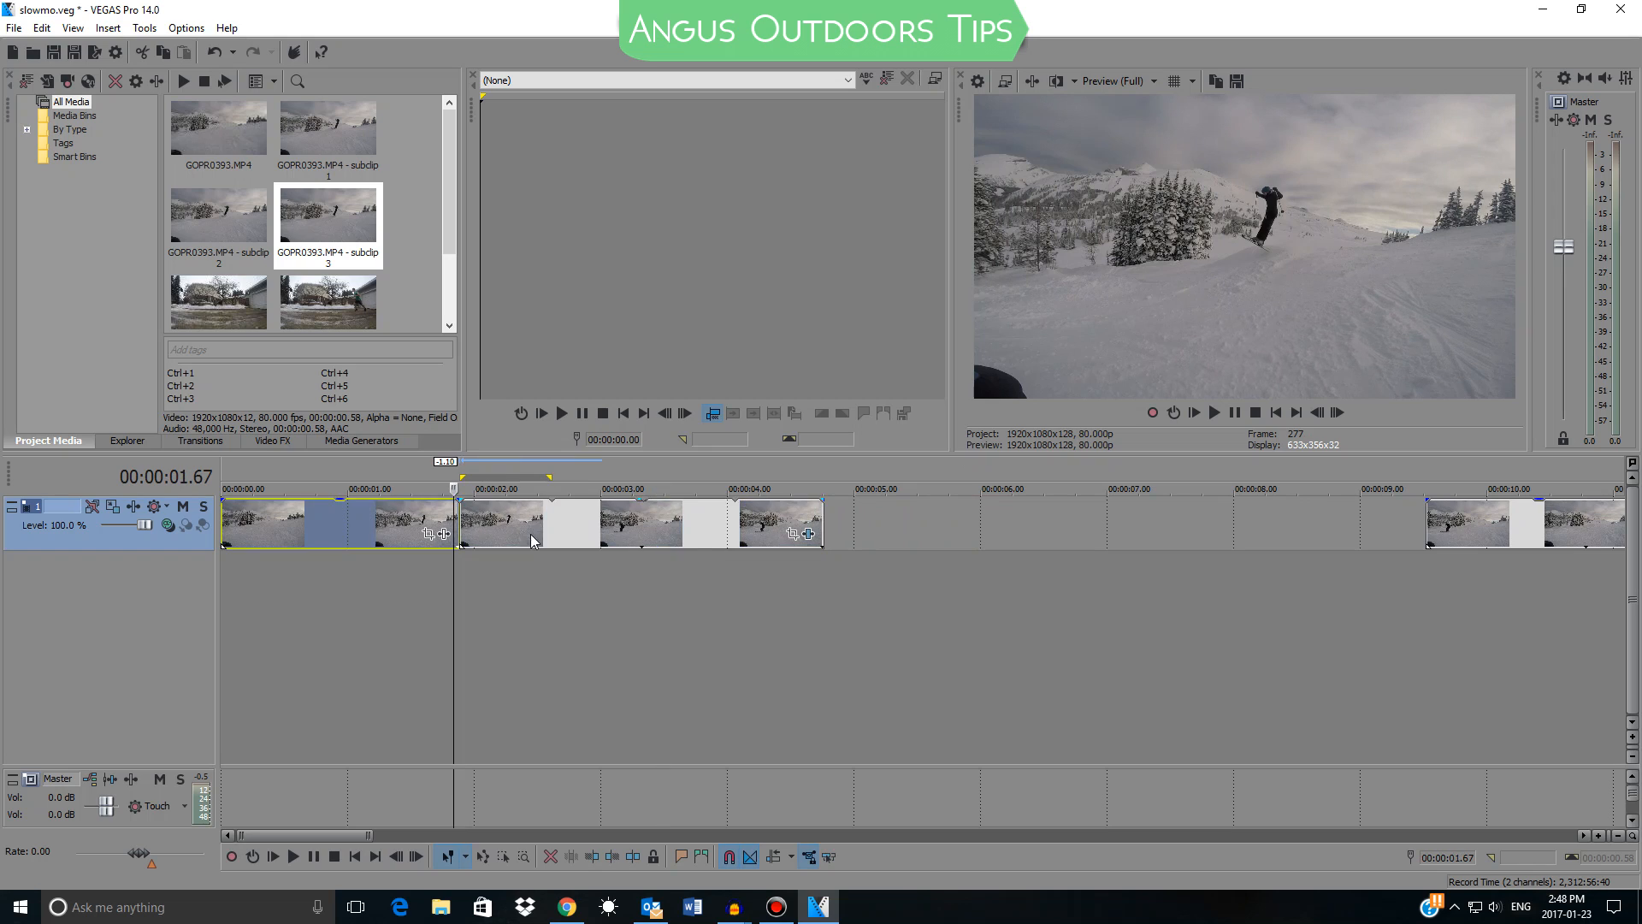
Step frame by frame to the cut between the first section and the subclip, and extend the subclip's end by one frame
key("Right")
key("Right")
key("Right")
scroll(595, 549, "up", 5)
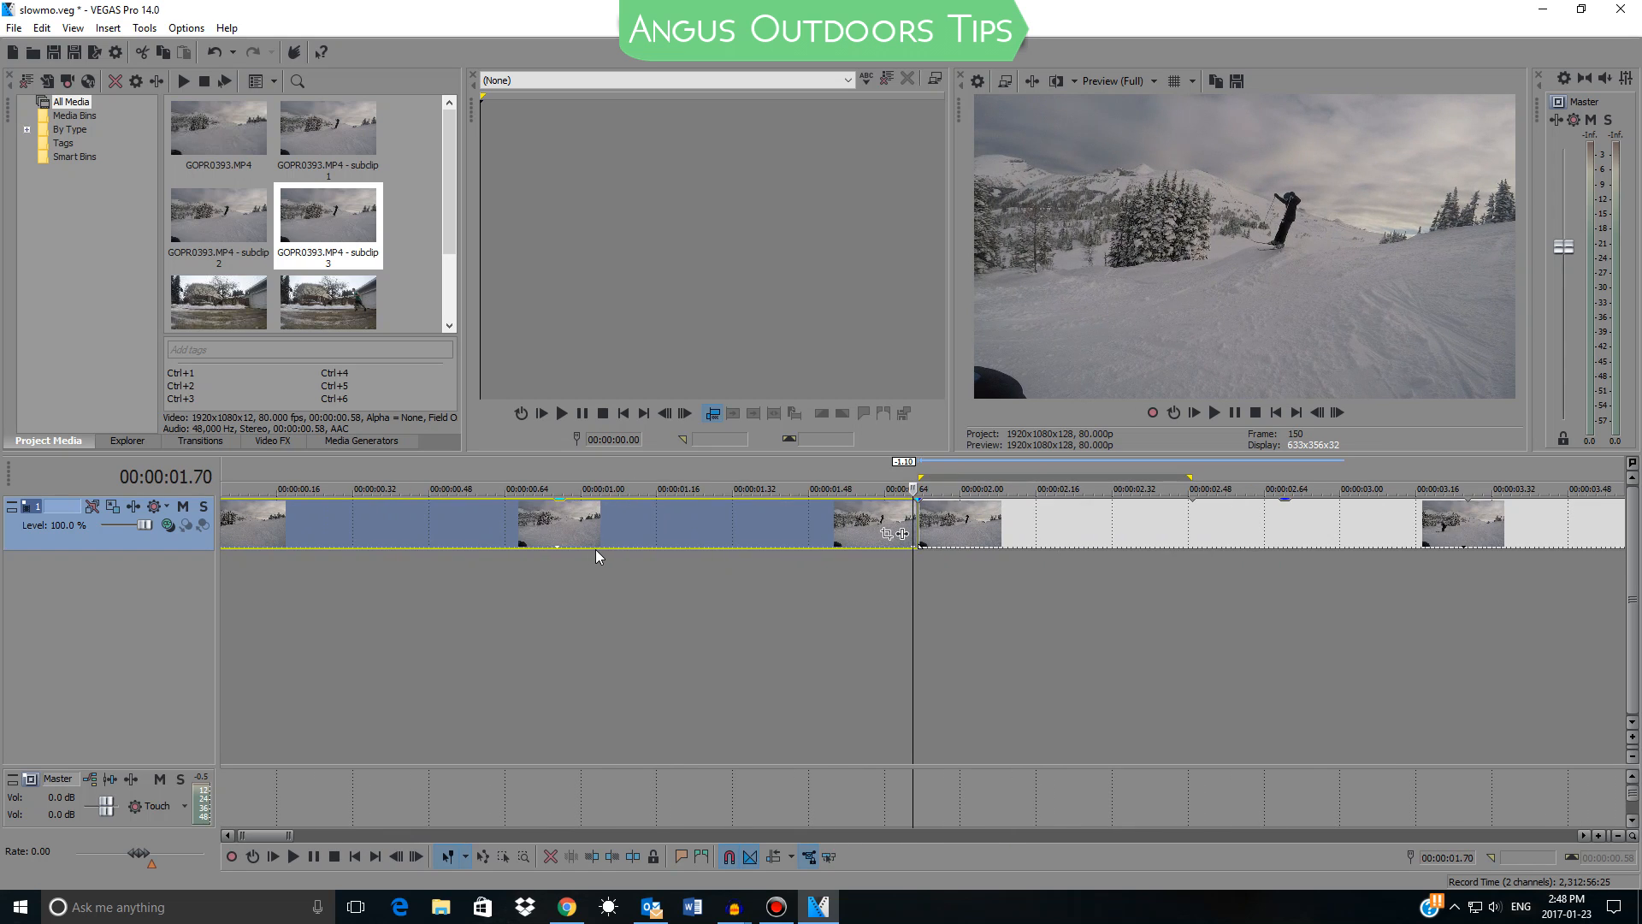
key("Right")
scroll(596, 549, "down", 4)
left_click(825, 513)
left_click_drag(828, 513, 831, 513)
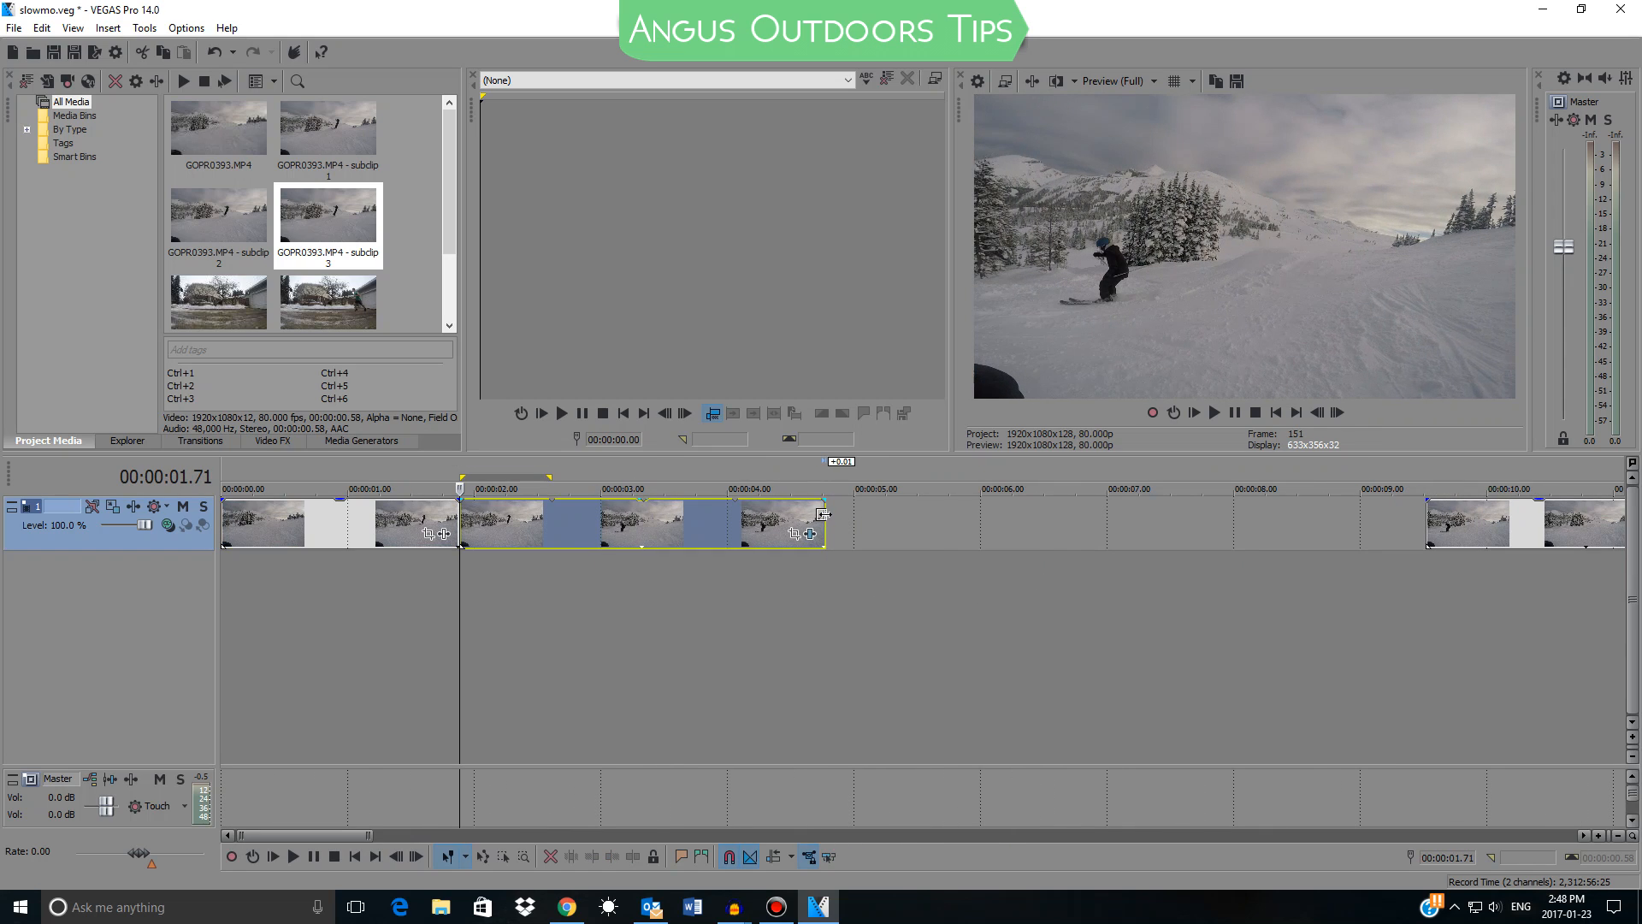
Step back frame by frame to trim the end of the slowed subclip, and join the last section directly to it
key("Left")
key("Left")
key("Left")
key("Left")
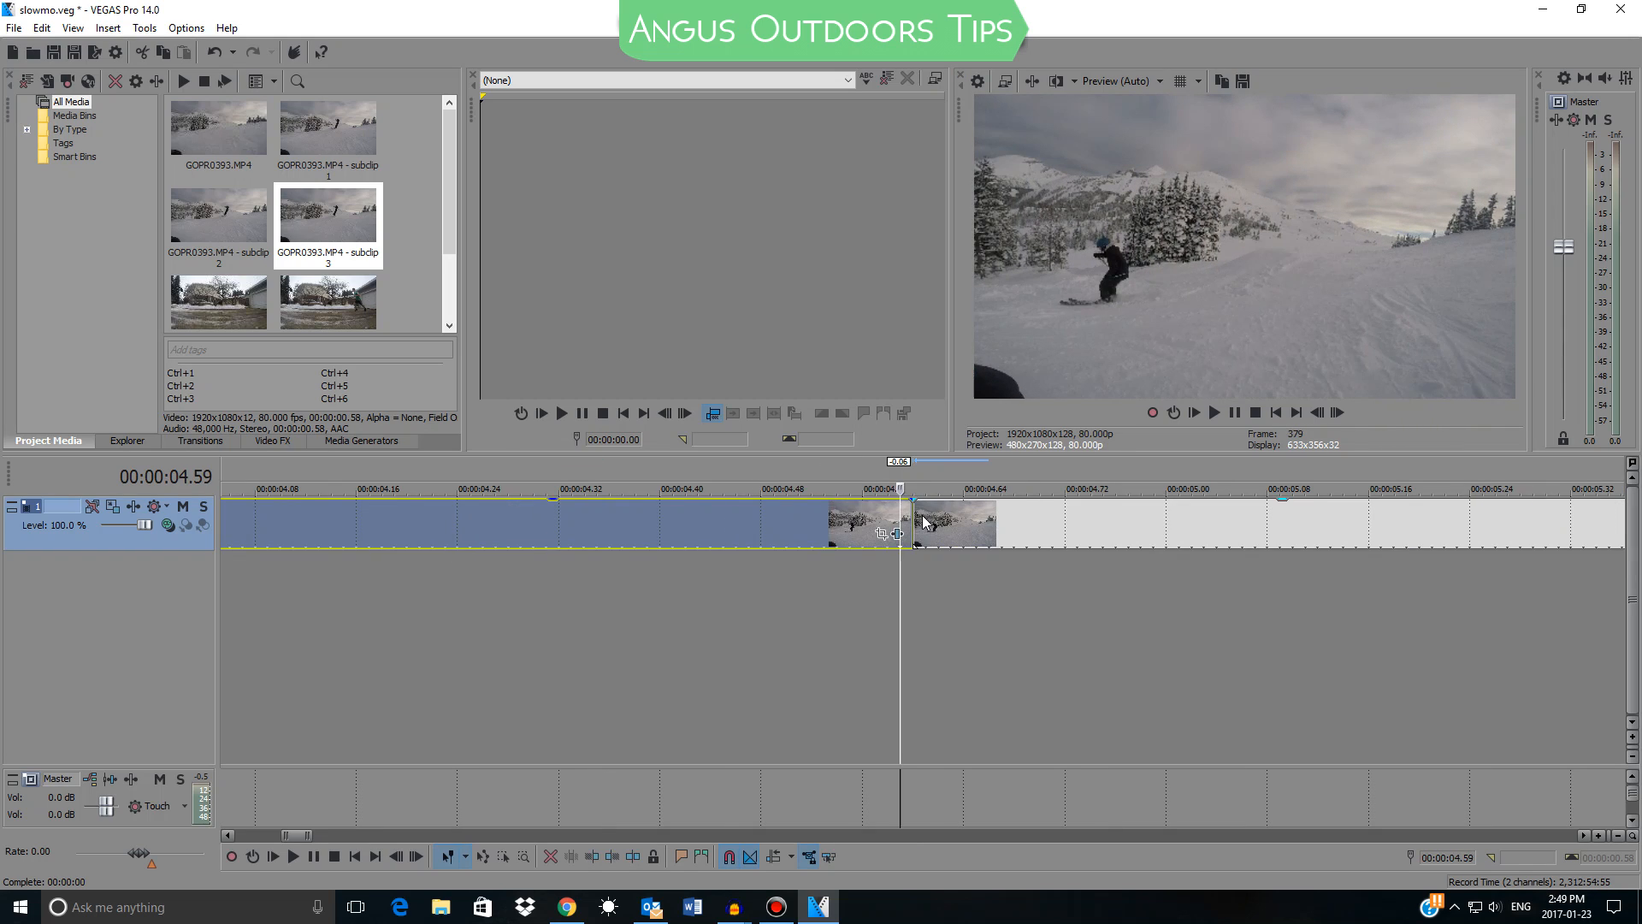
scroll(855, 526, "down", 2)
left_click(854, 523)
left_click(587, 523)
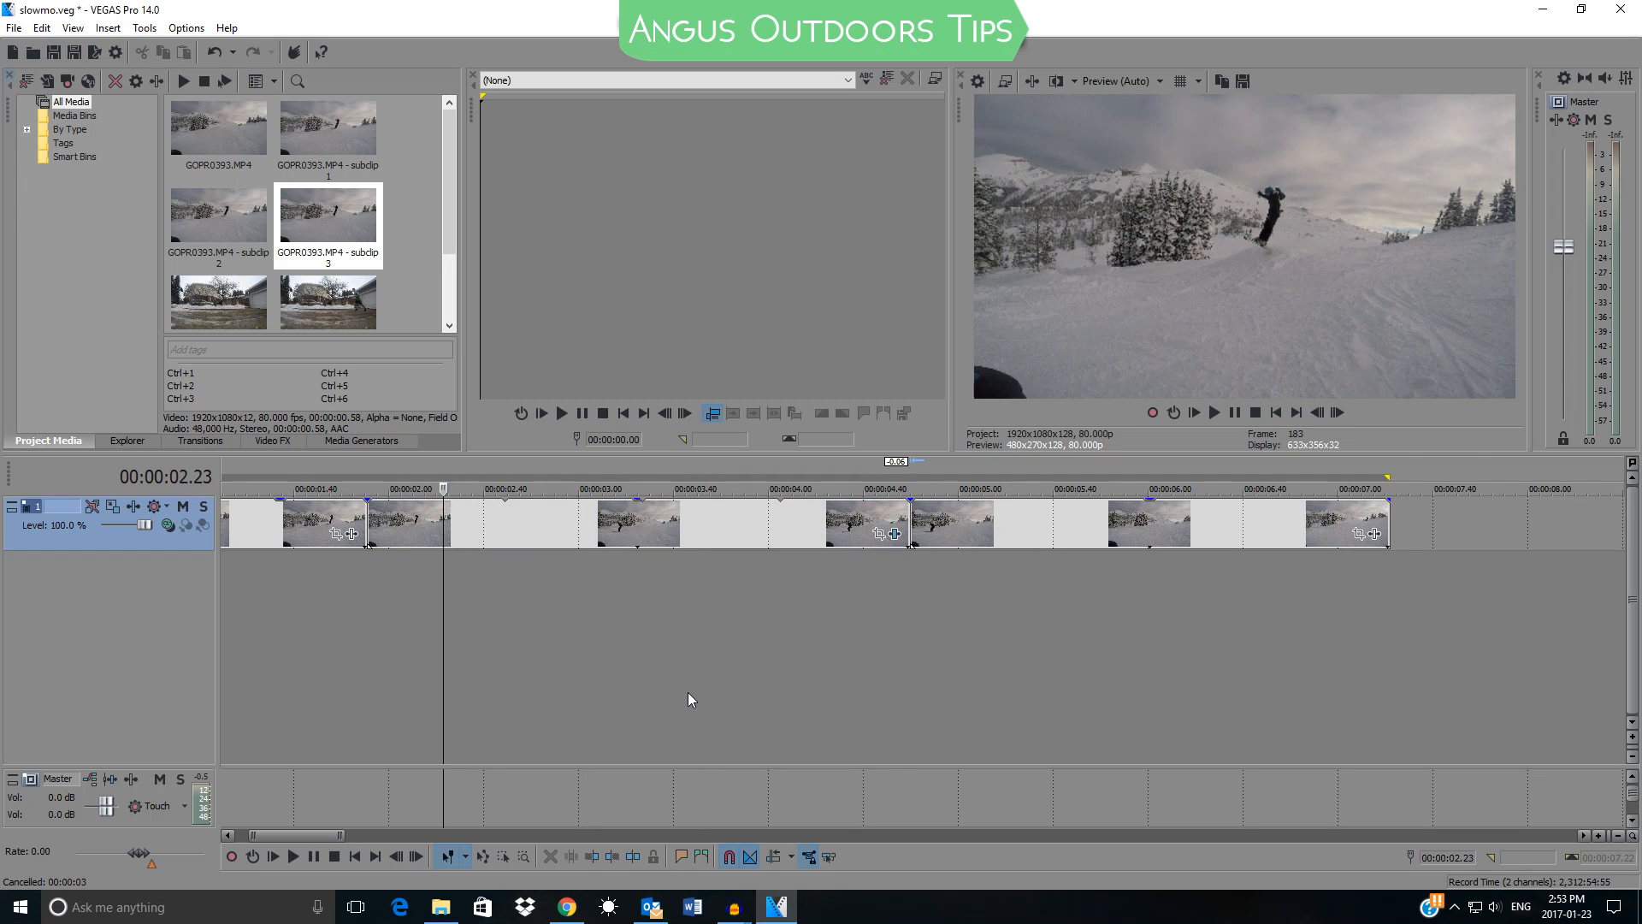
Select the whole timeline for rendering and choose the MainConcept AVC/AAC template 1080p60fps YB as the output format
key("ctrl+a")
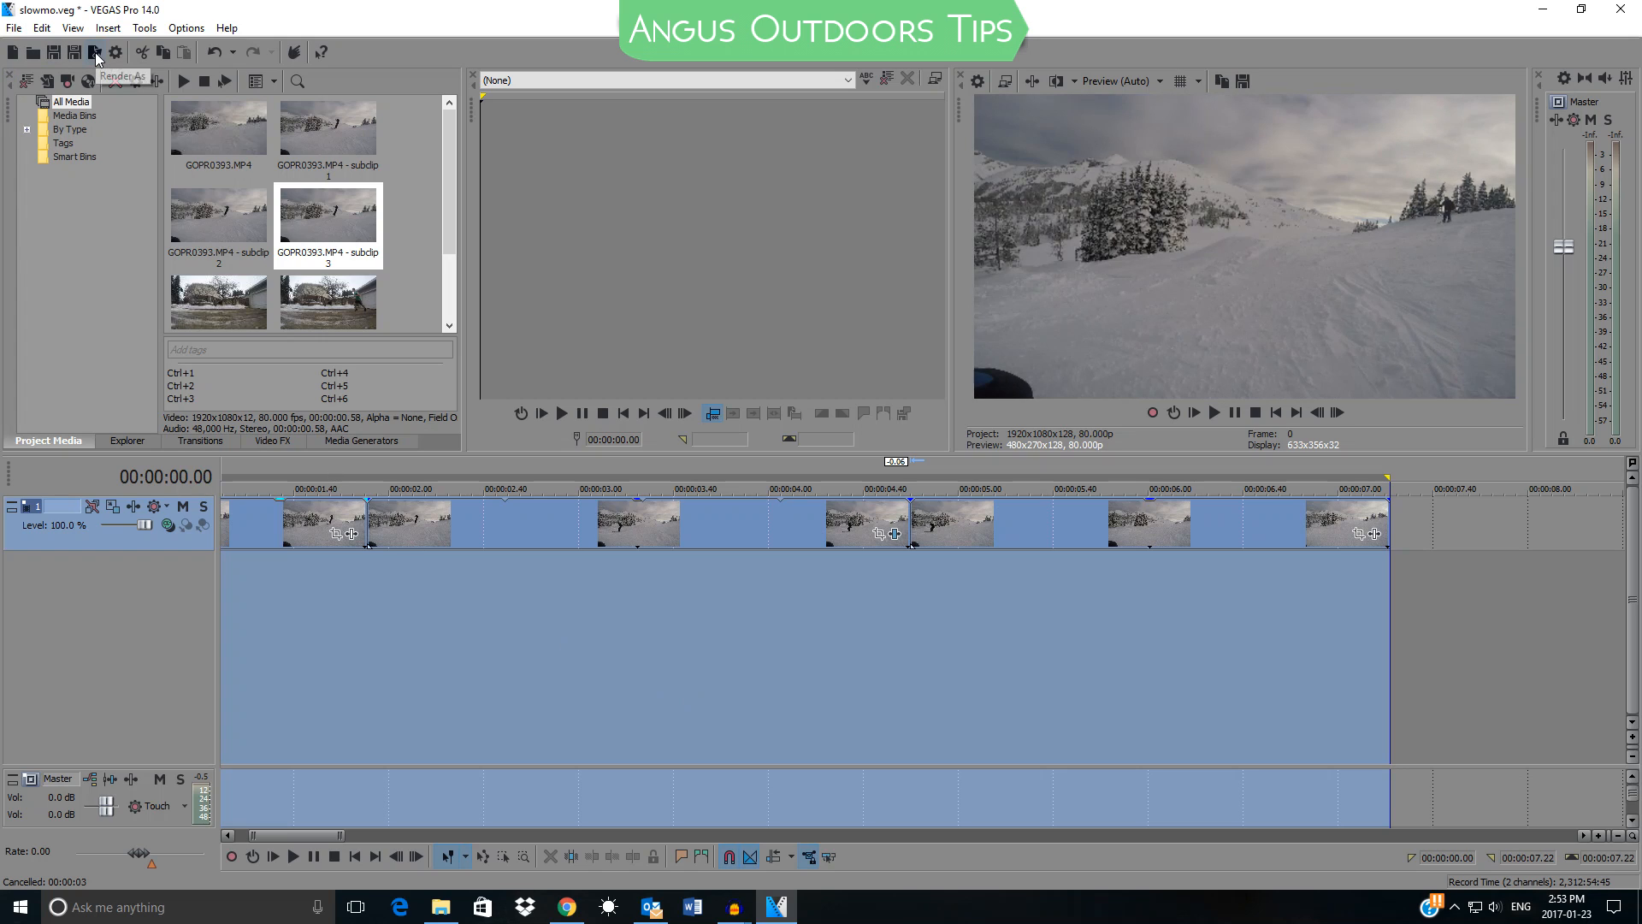
left_click(96, 52)
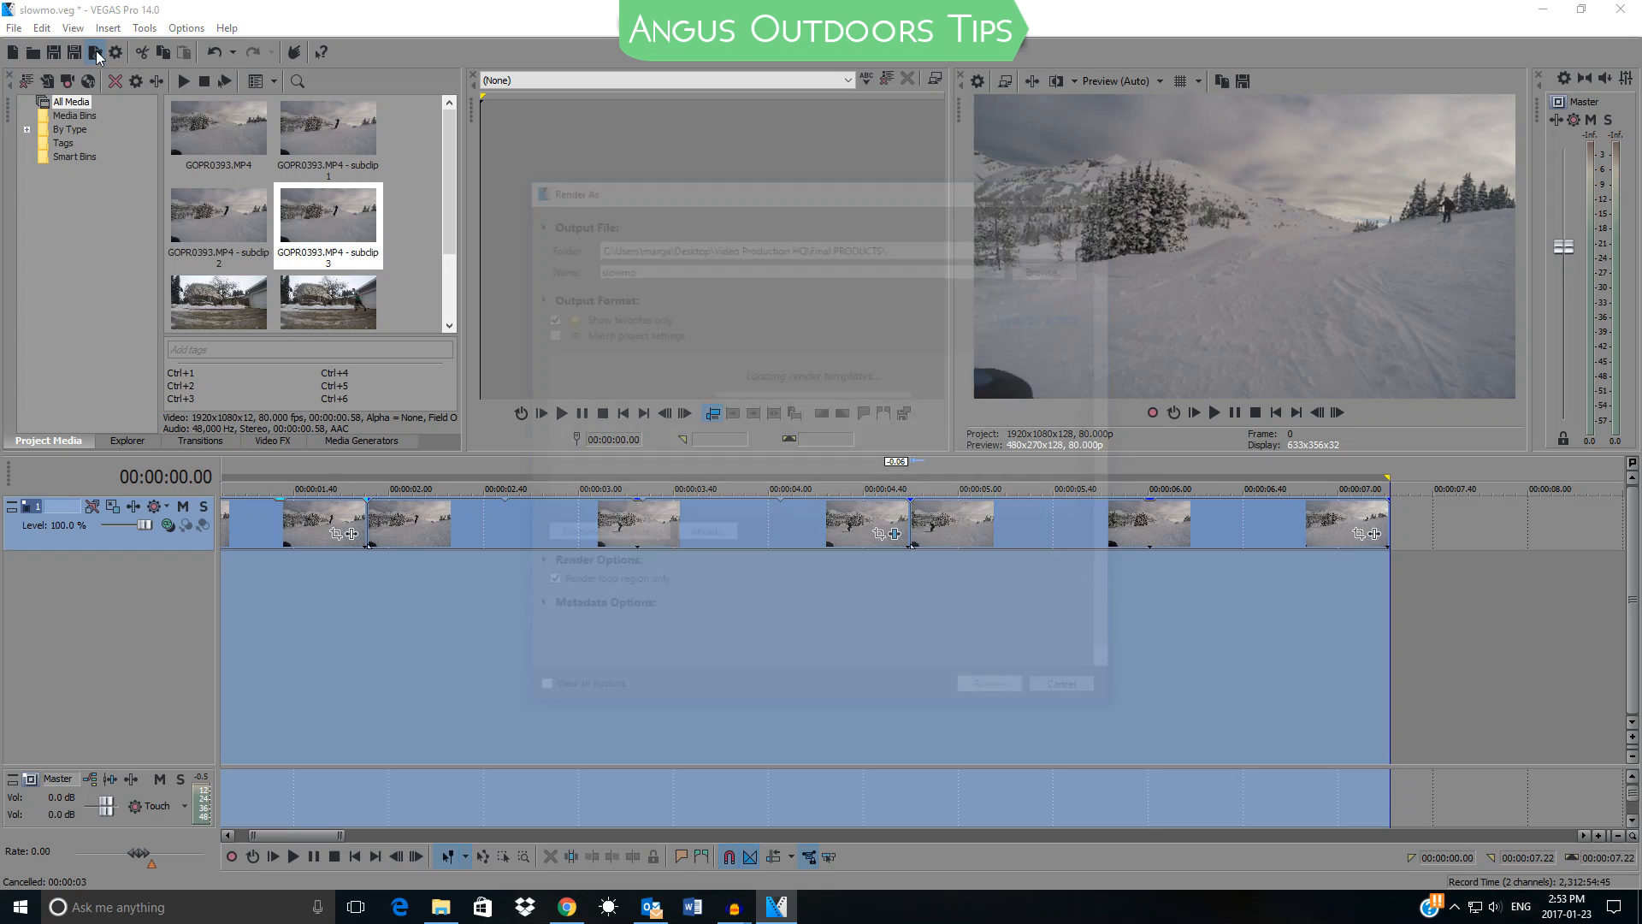
left_click(621, 373)
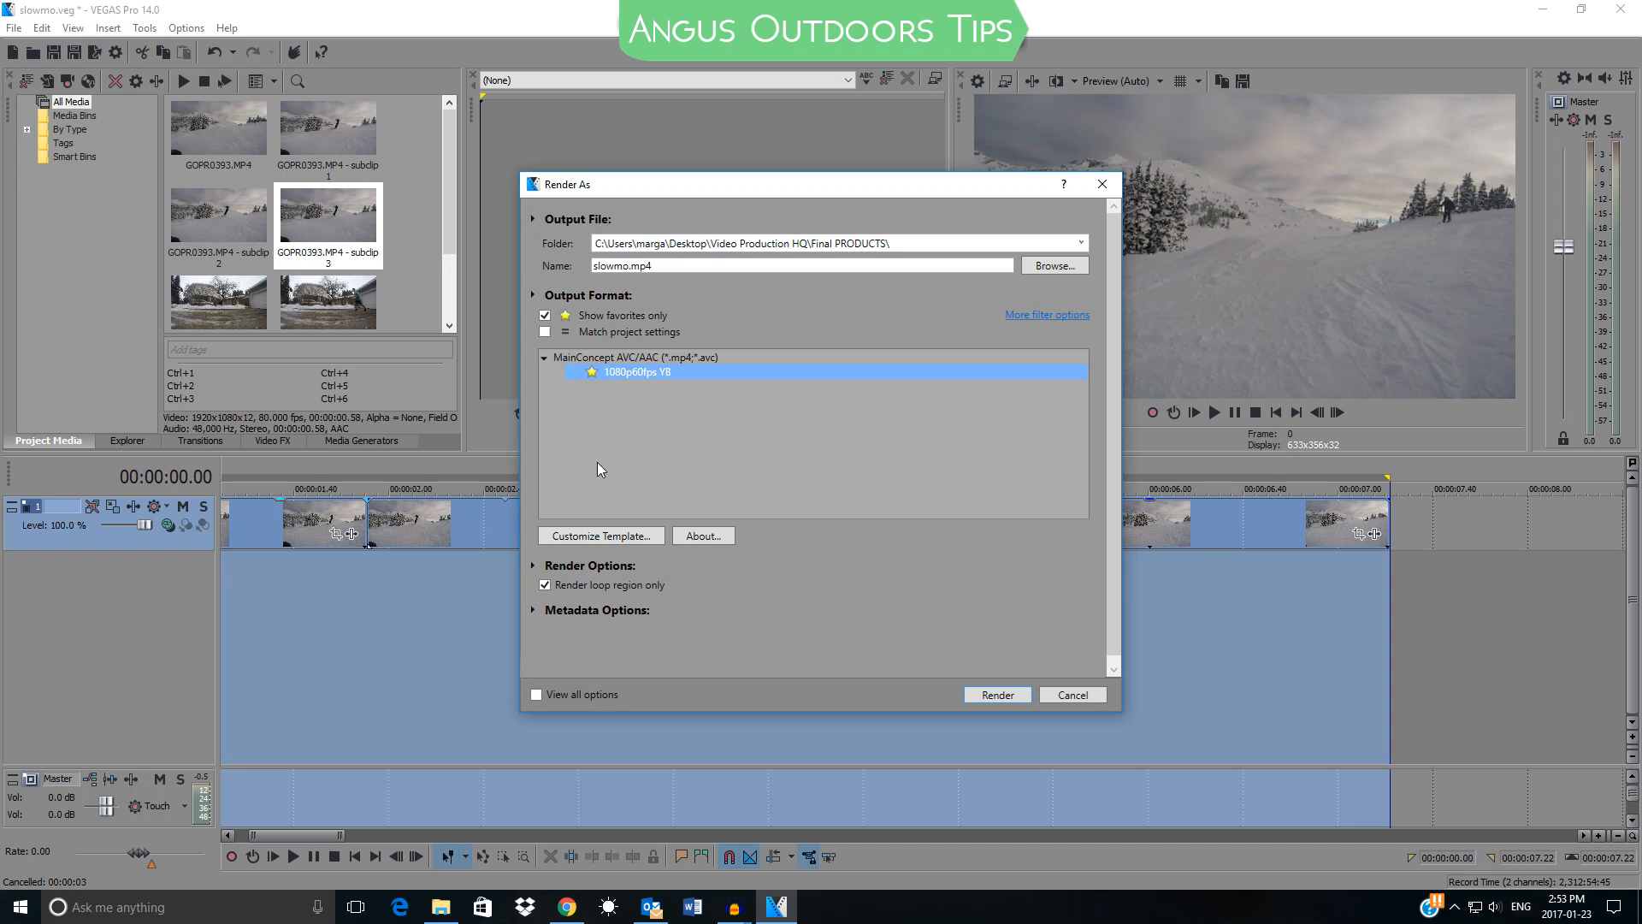
Customize the render template with a frame rate of 80 fps and render the selection as slowmo.mp4
left_click(587, 535)
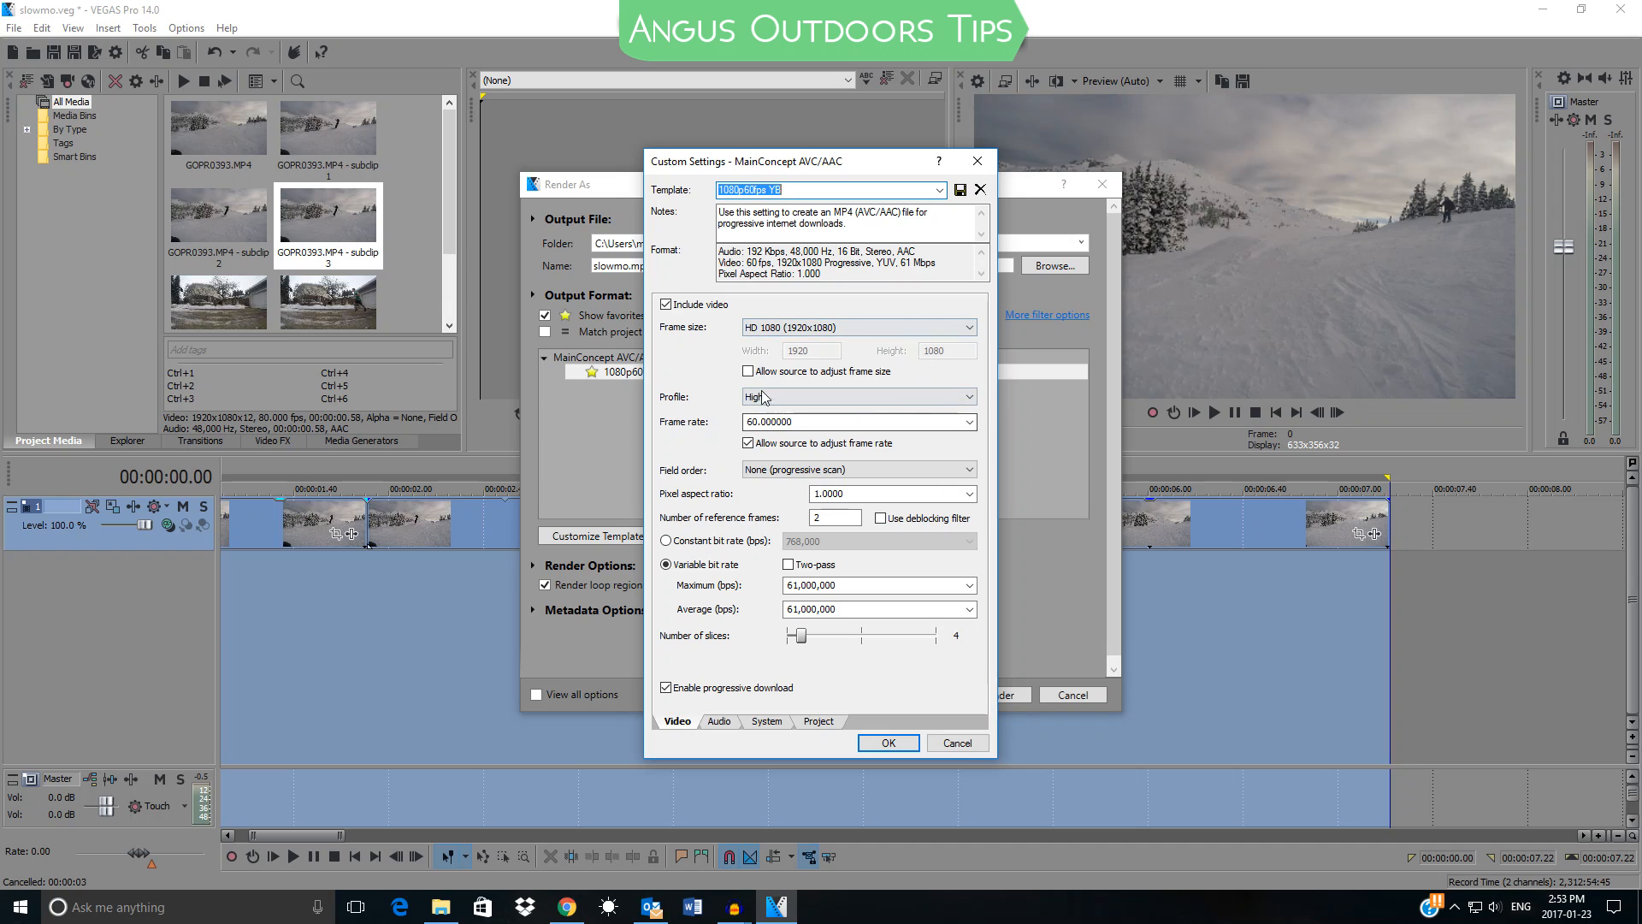
double_click(820, 422)
type("80")
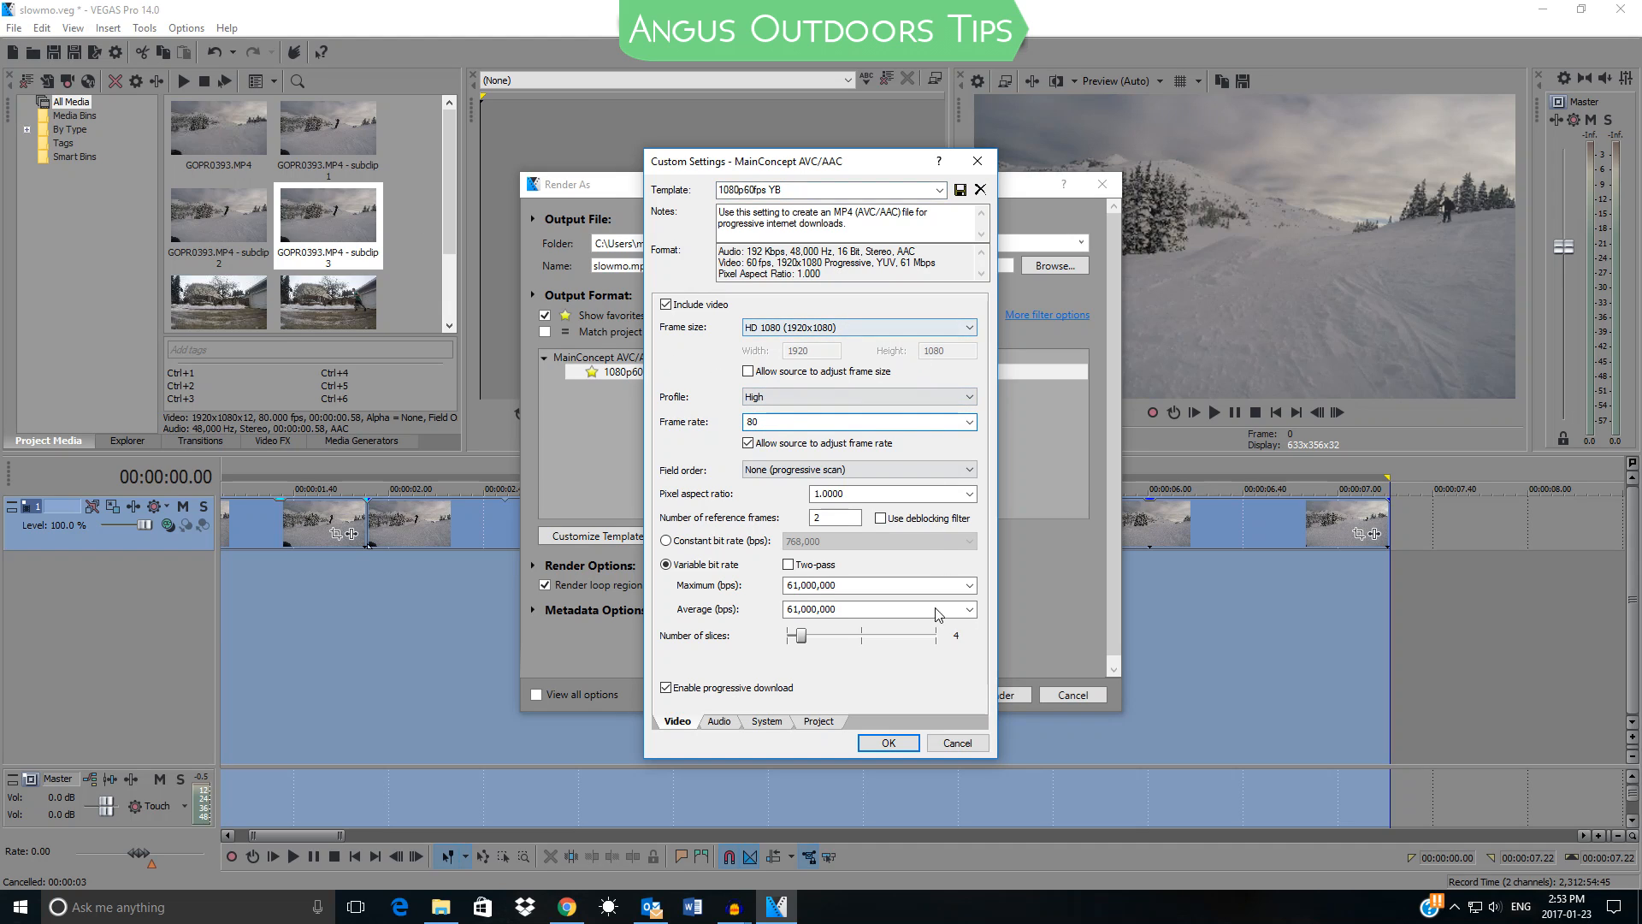
left_click(888, 743)
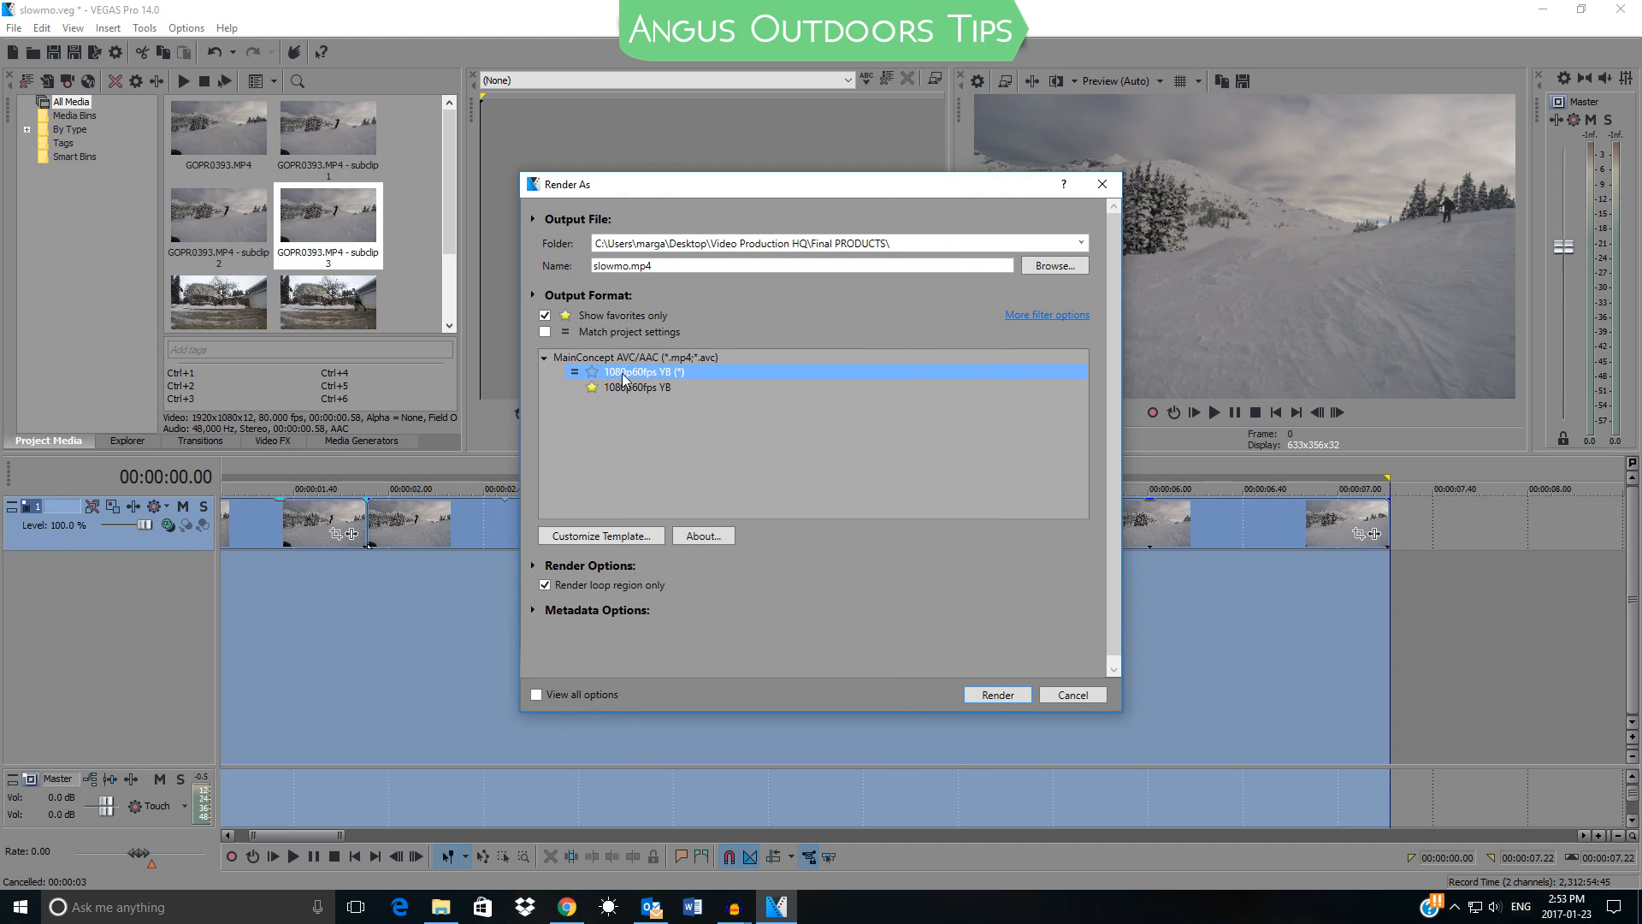
left_click(993, 696)
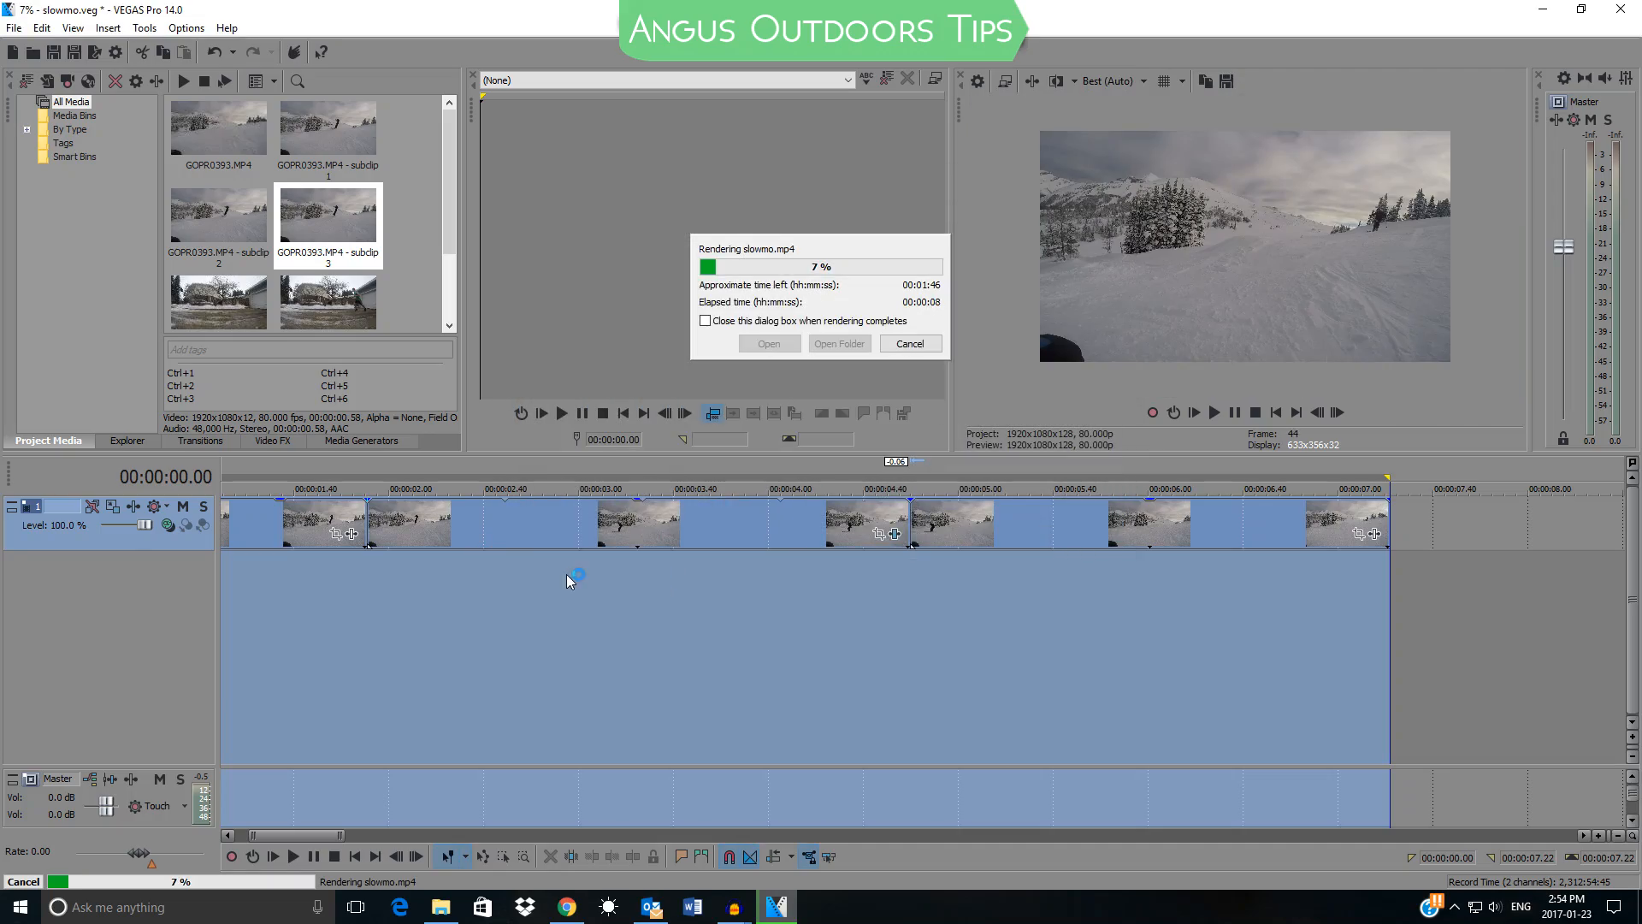